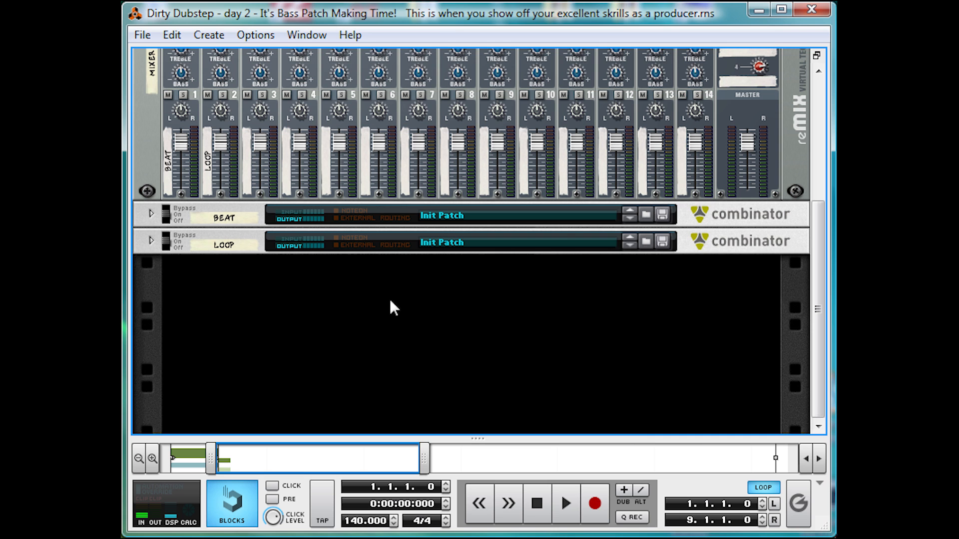
Step: Create a Combinator below the LOOP Combinator and name it Space Time Test
right_click(447, 313)
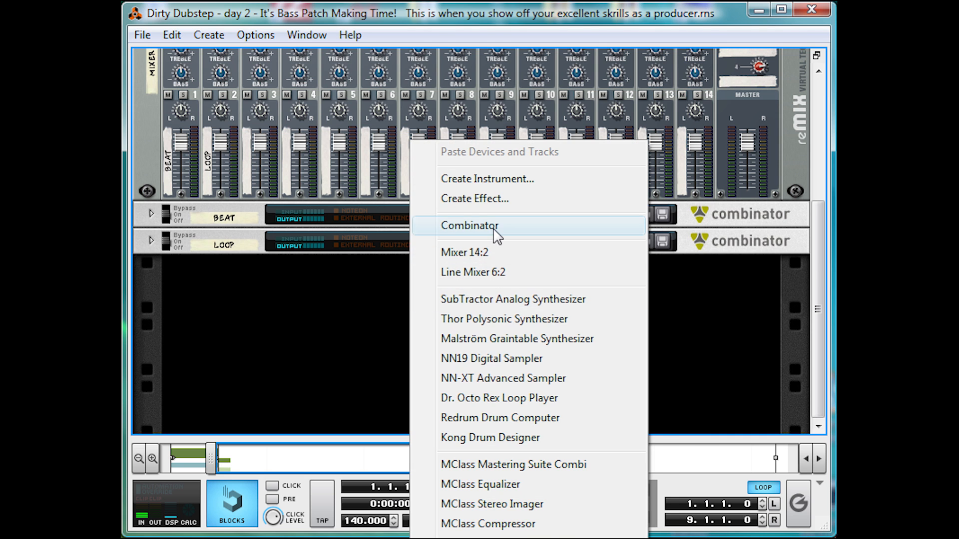
click(436, 223)
click(235, 272)
text(Space Time )
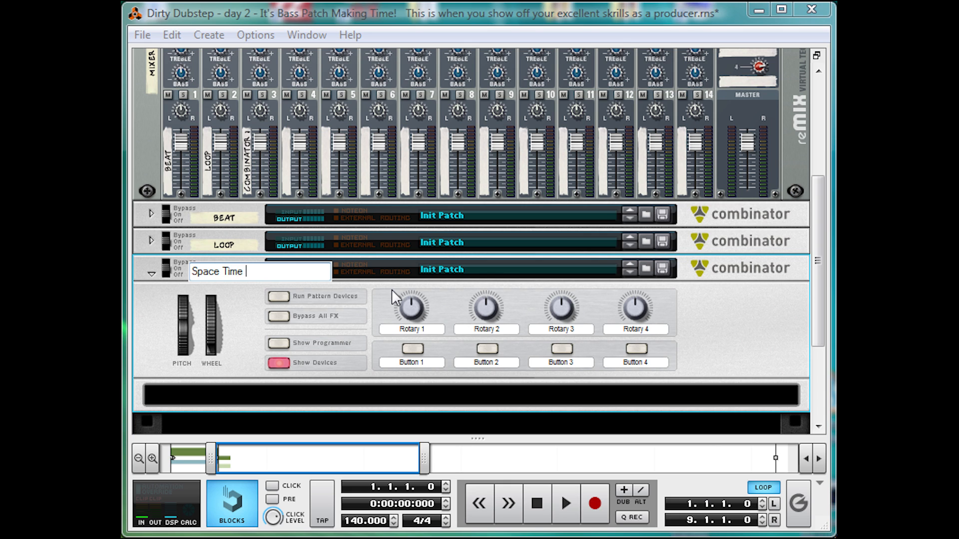
text(Test)
key(Return)
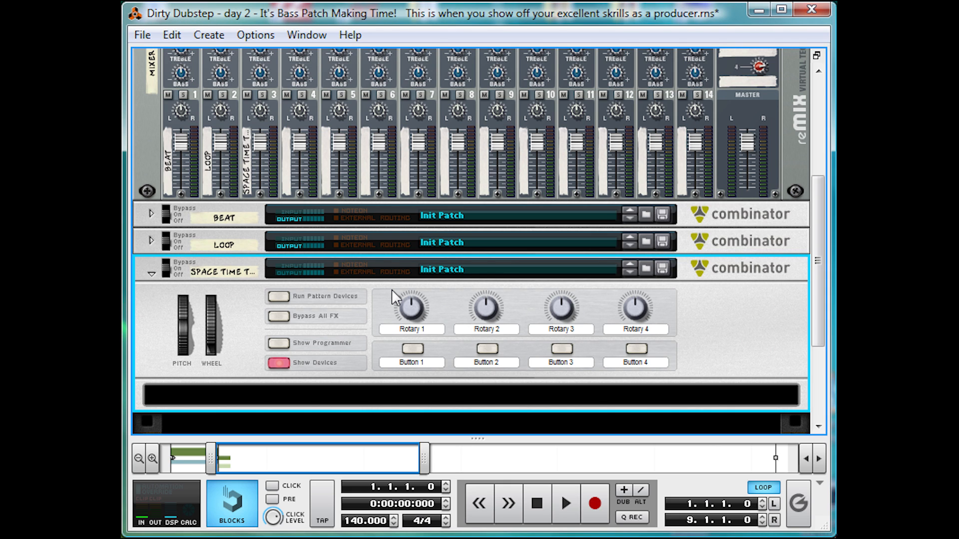
Step: Rename the new Combinator to Bass
click(245, 274)
text(Bass)
key(Return)
Step: Add a Line Mixer 6:2 inside the BASS Combinator's empty device area
scroll(302, 335, down, 2)
right_click(326, 342)
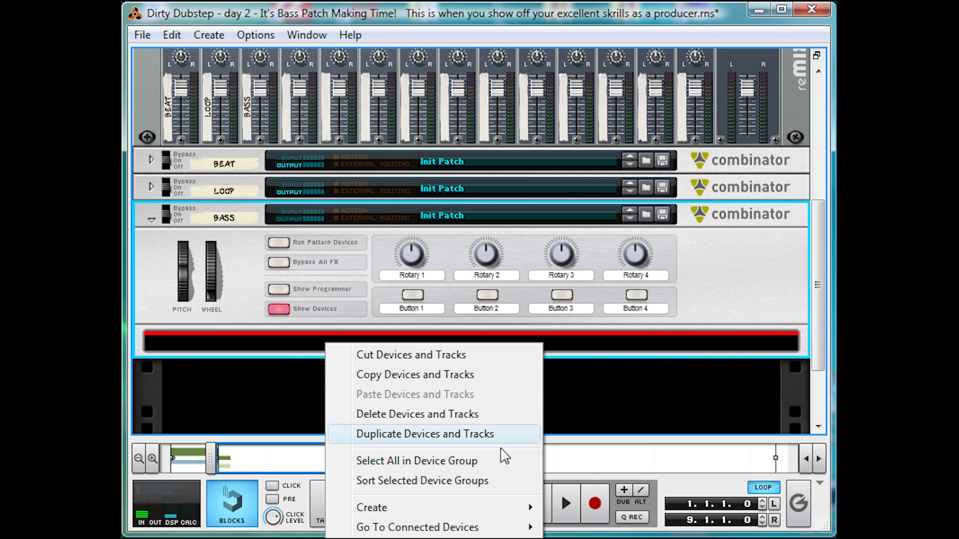
mouse_move(515, 514)
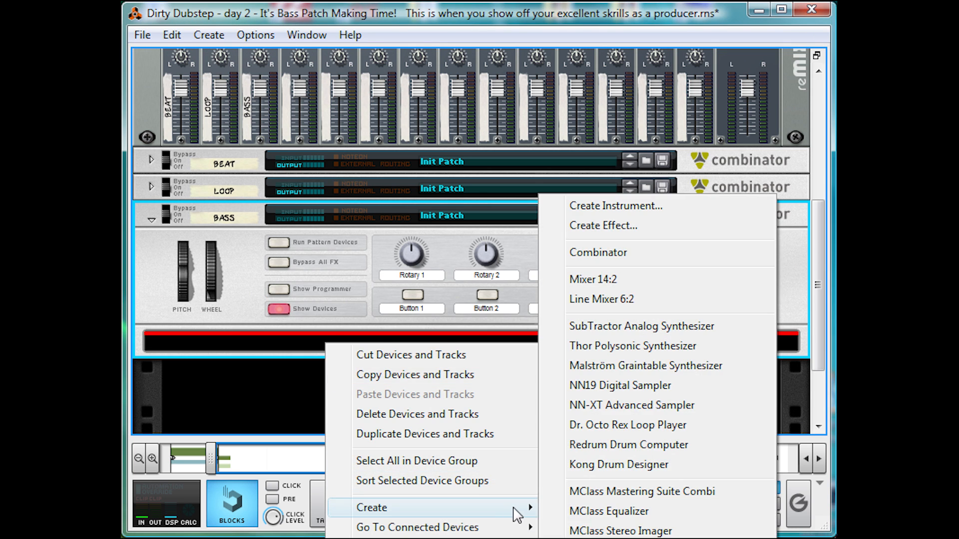
click(679, 299)
Step: Add a Thor Polysonic Synthesizer under the line mixer in the BASS Combinator and initialize its patch
scroll(592, 331, down, 2)
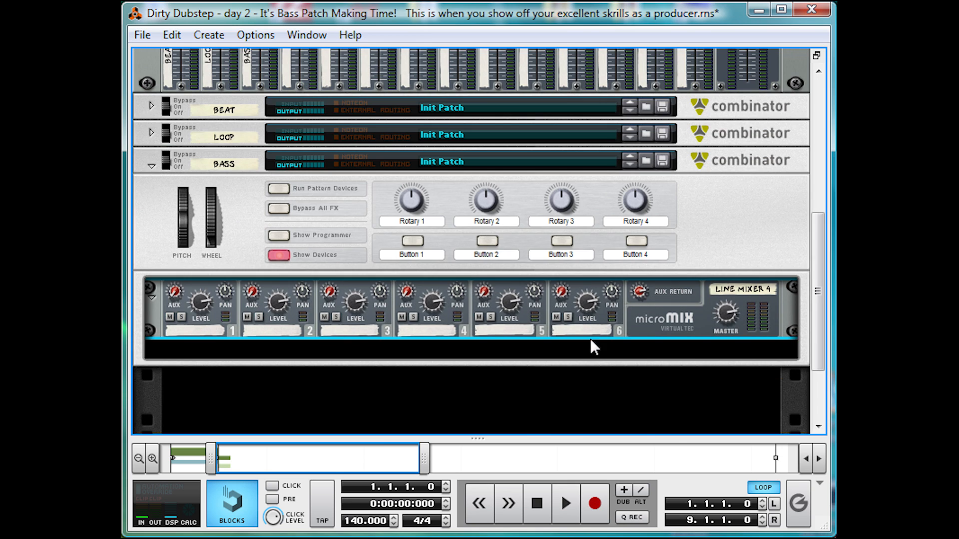
right_click(578, 350)
mouse_move(718, 514)
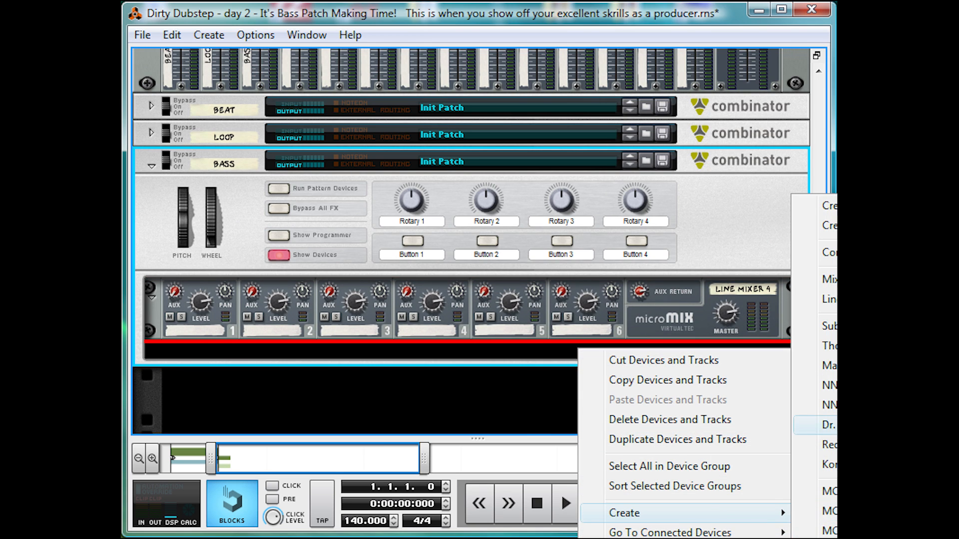
click(827, 346)
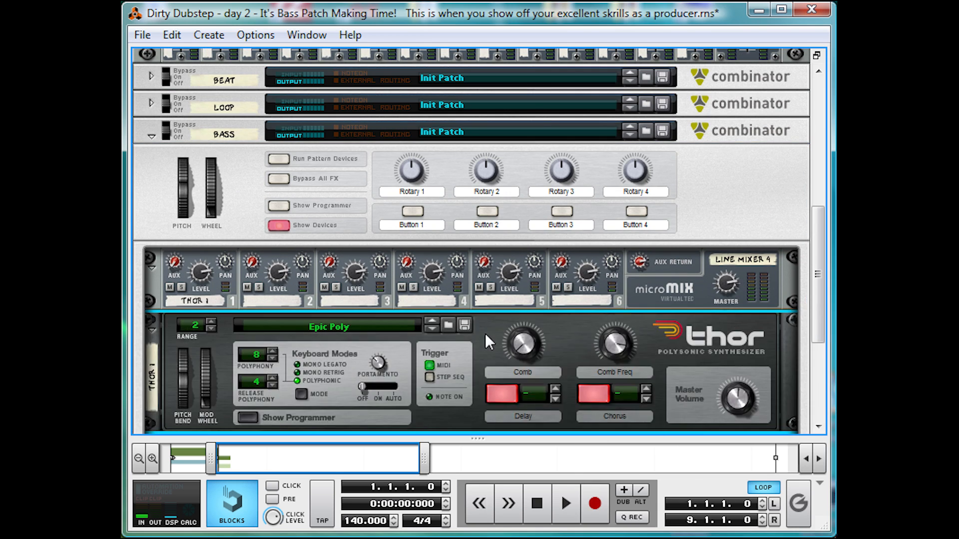
right_click(485, 334)
key(Escape)
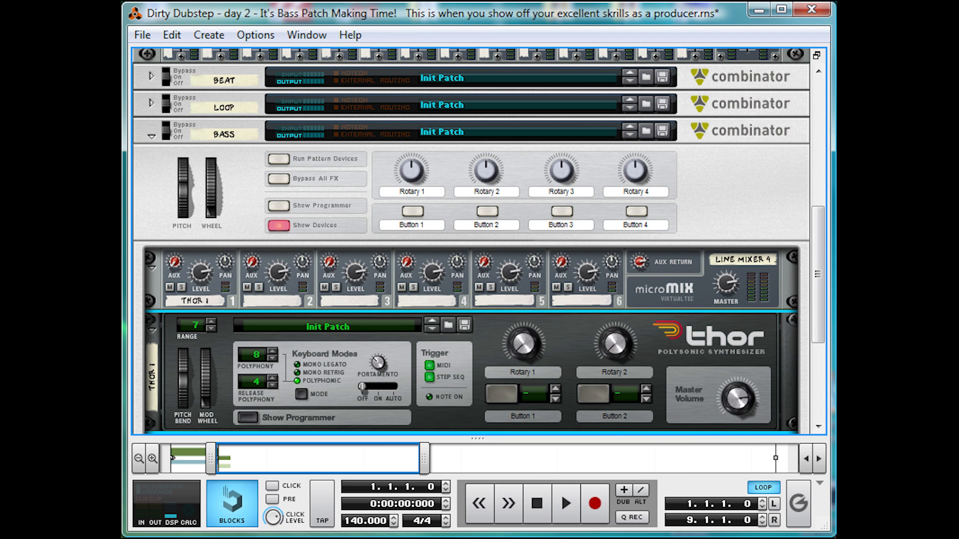
Step: Show Thor's programmer and load an Analog oscillator in Osc 2 and a Wavetable oscillator in Osc 3
click(257, 417)
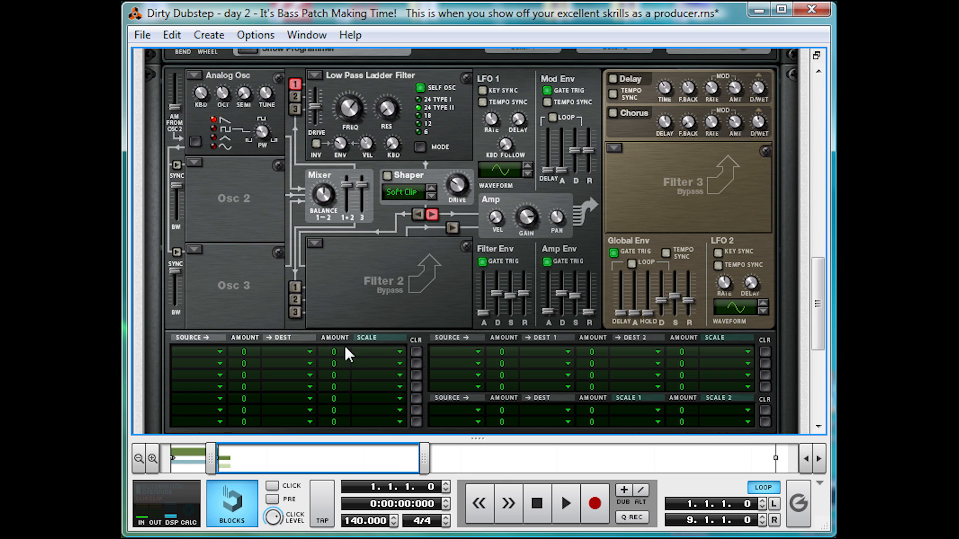
click(195, 162)
click(214, 179)
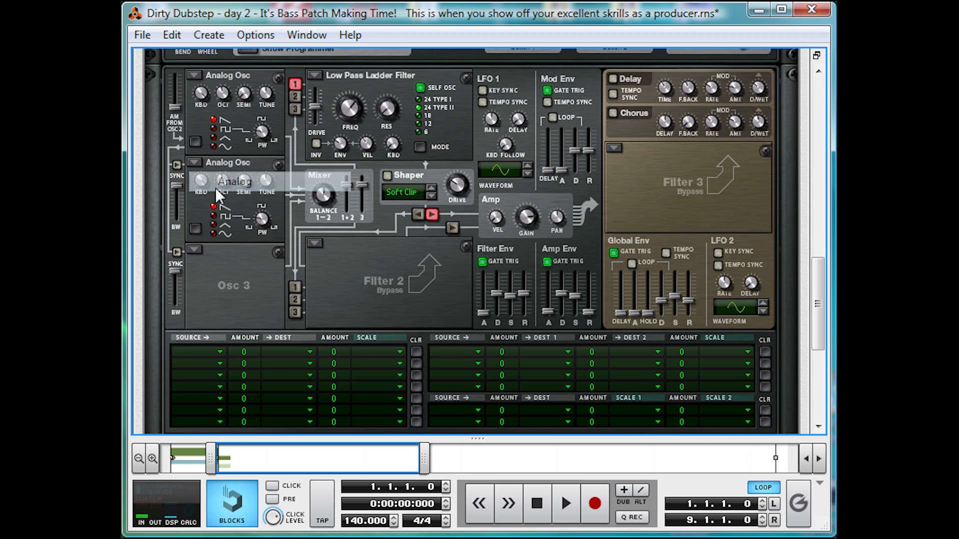
click(196, 253)
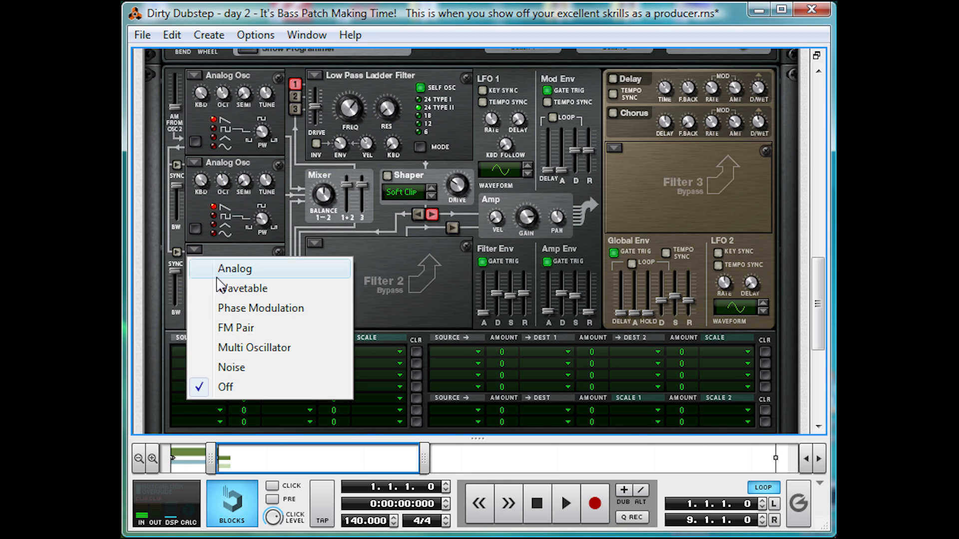
click(277, 287)
Step: Adjust Osc 1's octave and Osc 2's pulse width, and choose the Synced Sine table for the Osc 3 wavetable
scroll(373, 289, up, 3)
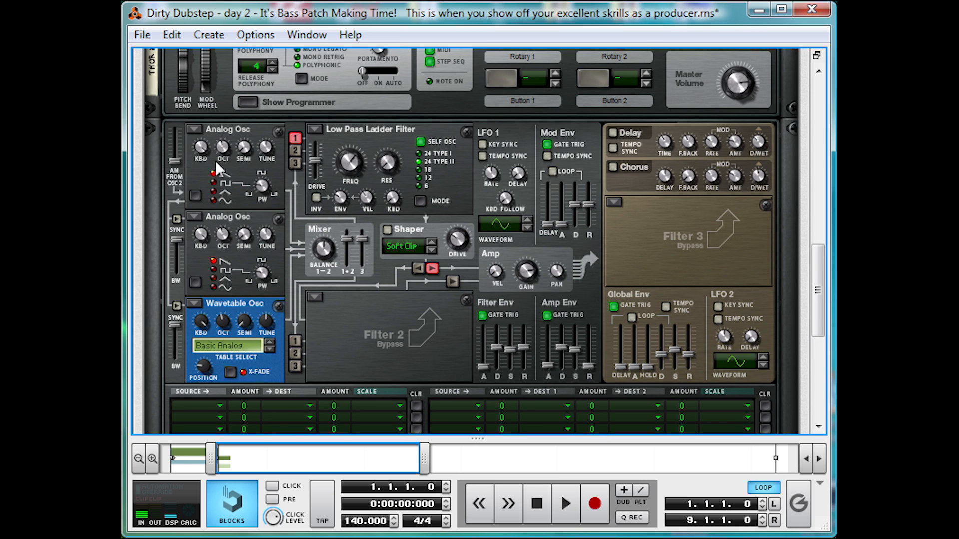
drag(218, 150, 218, 147)
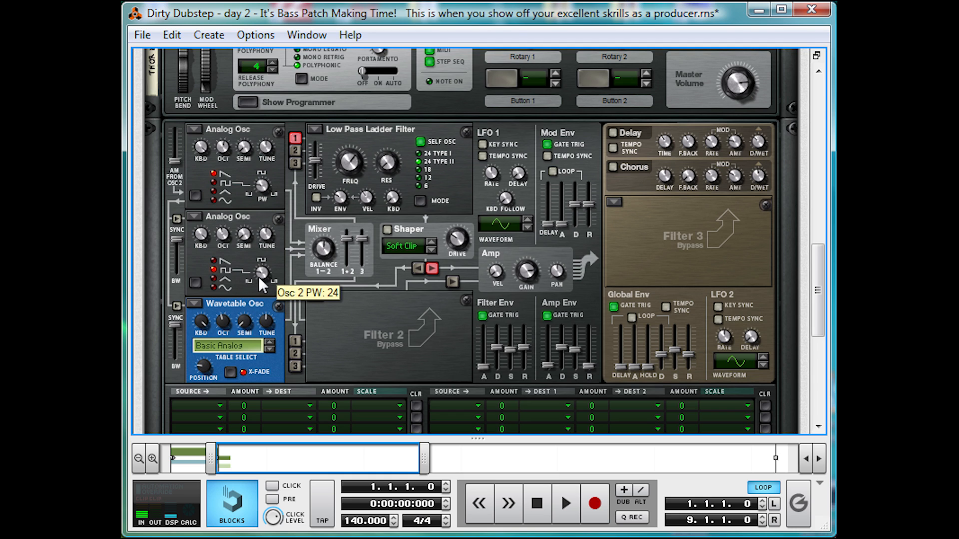
drag(268, 275, 272, 260)
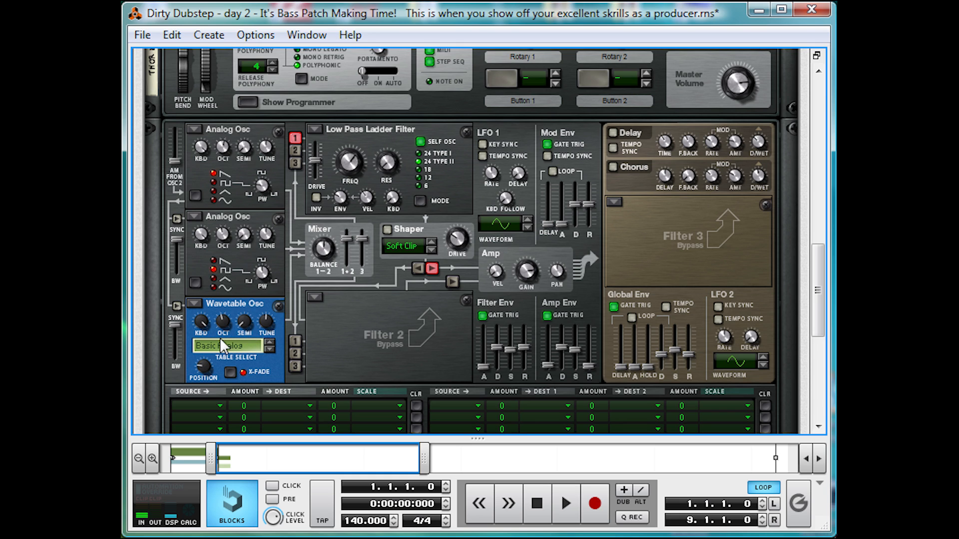
click(270, 349)
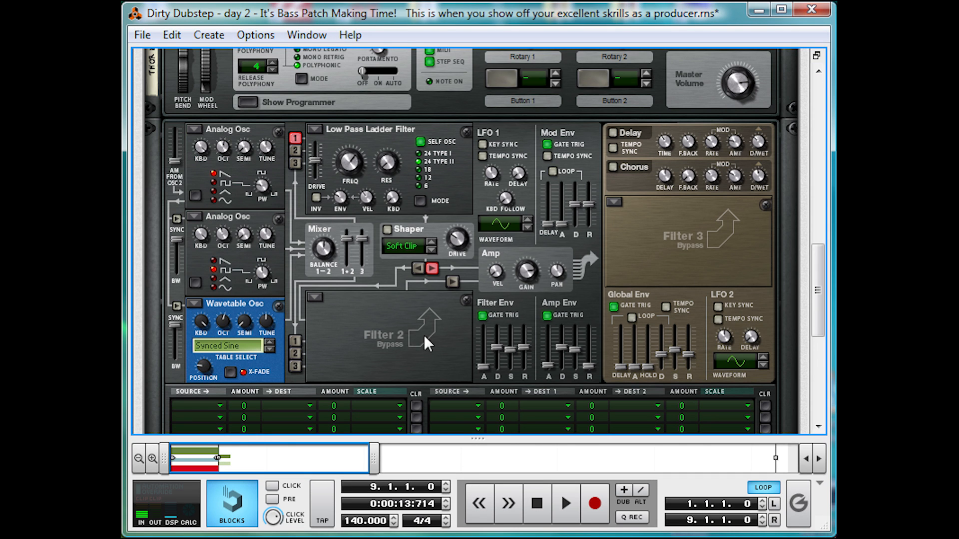
Step: Route Osc 2 and Osc 3 into Filter 1 and audition the bass with the loop
click(536, 503)
click(295, 151)
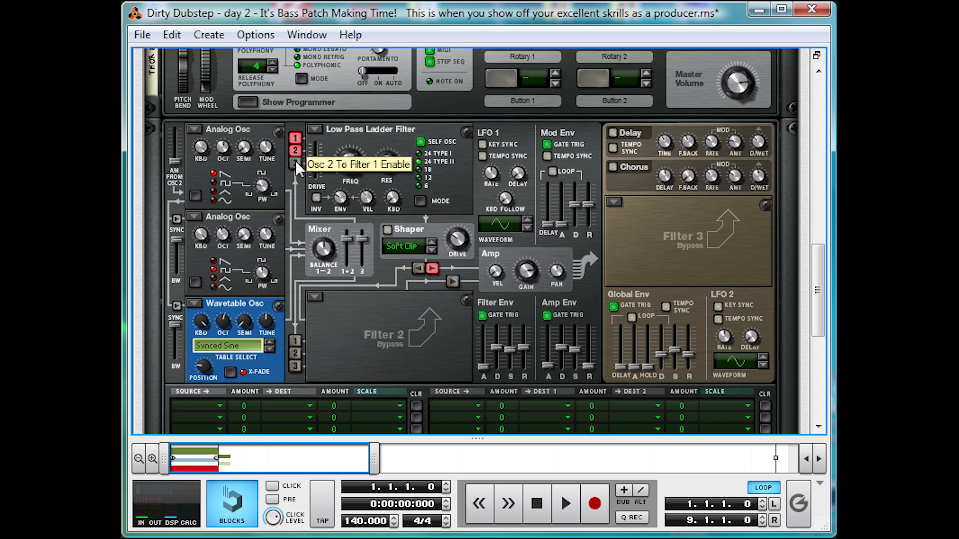
click(295, 162)
key(space)
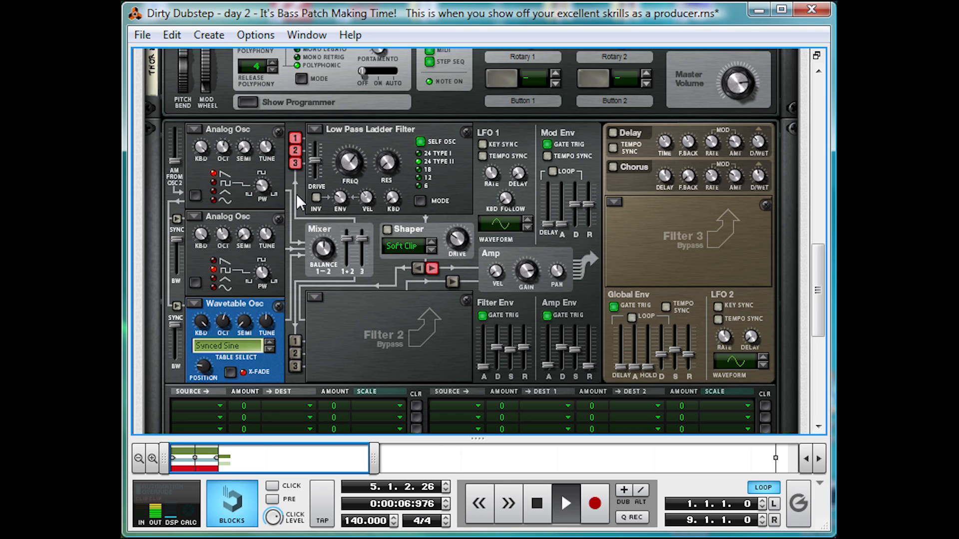
key(space)
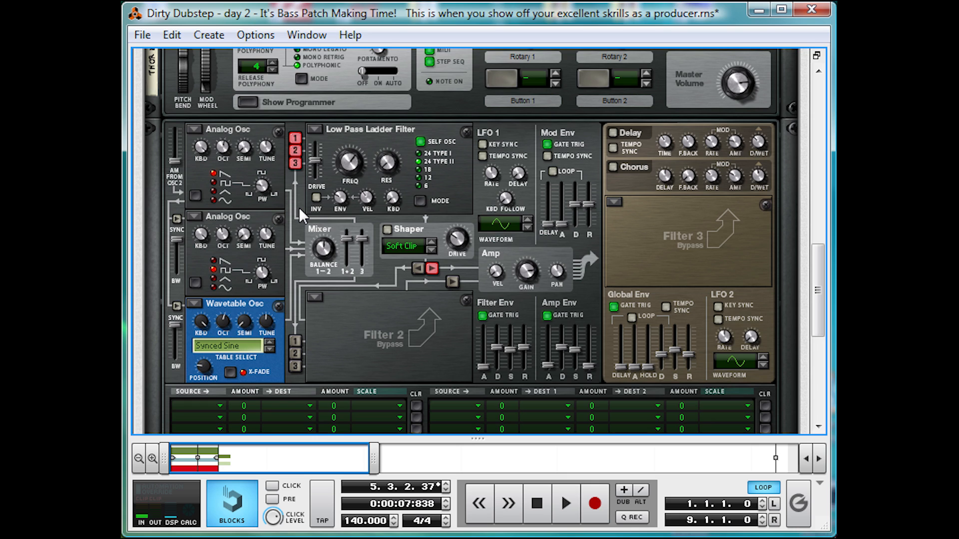
Step: Raise the Amp Env sustain to its maximum and turn on the Shaper in Wrap mode
drag(577, 347, 573, 264)
click(386, 229)
click(433, 251)
click(435, 253)
click(434, 252)
click(435, 252)
click(435, 253)
click(434, 252)
click(435, 252)
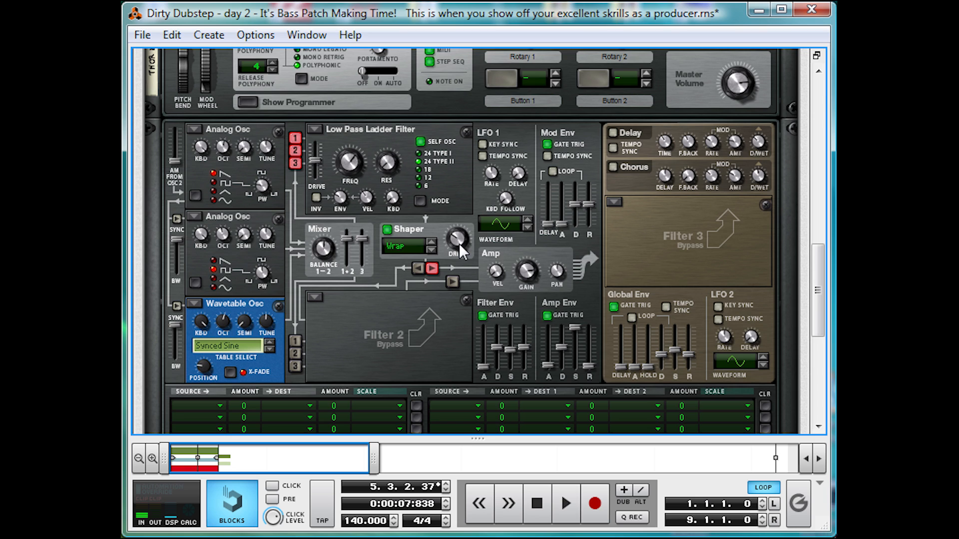
Step: Adjust the Shaper's drive while auditioning the loop
mouse_move(460, 244)
key(space)
drag(465, 235, 471, 217)
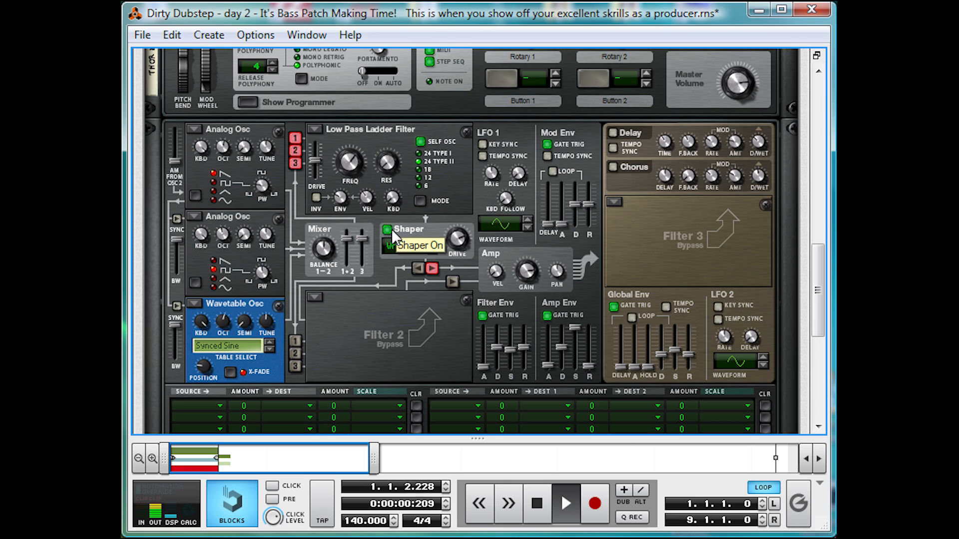
key(space)
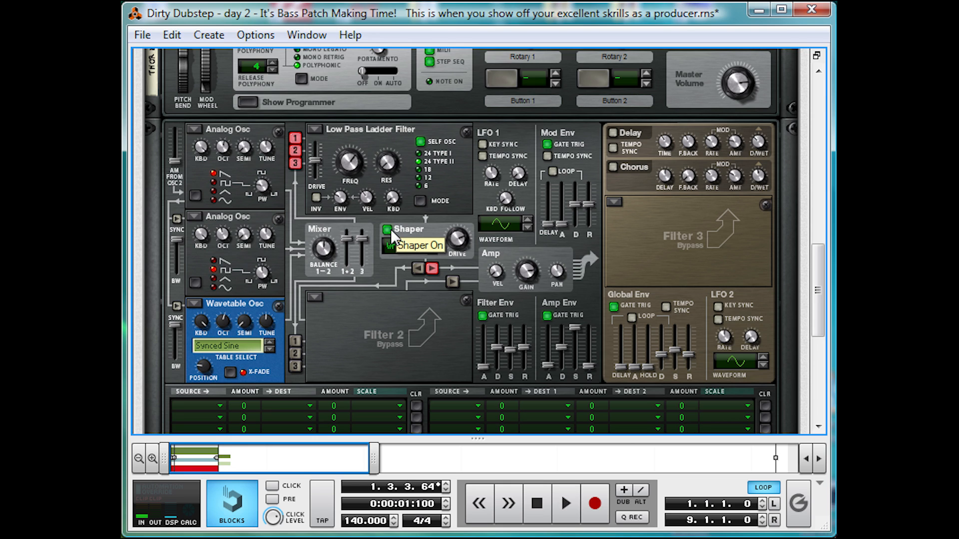
drag(457, 239, 456, 245)
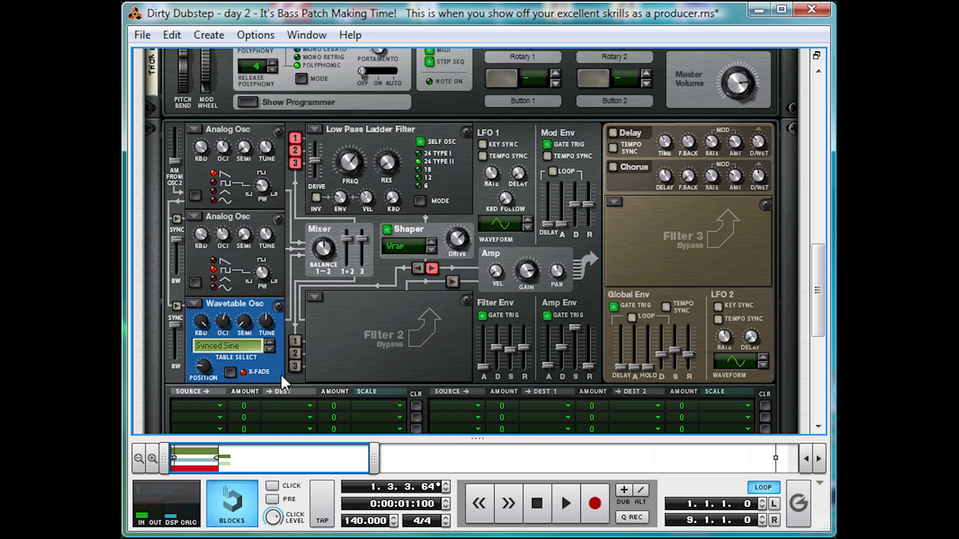
Step: Assign Osc 2 as source and Osc 1 Frequency (FM) as destination in the first modulation matrix row
scroll(277, 391, down, 2)
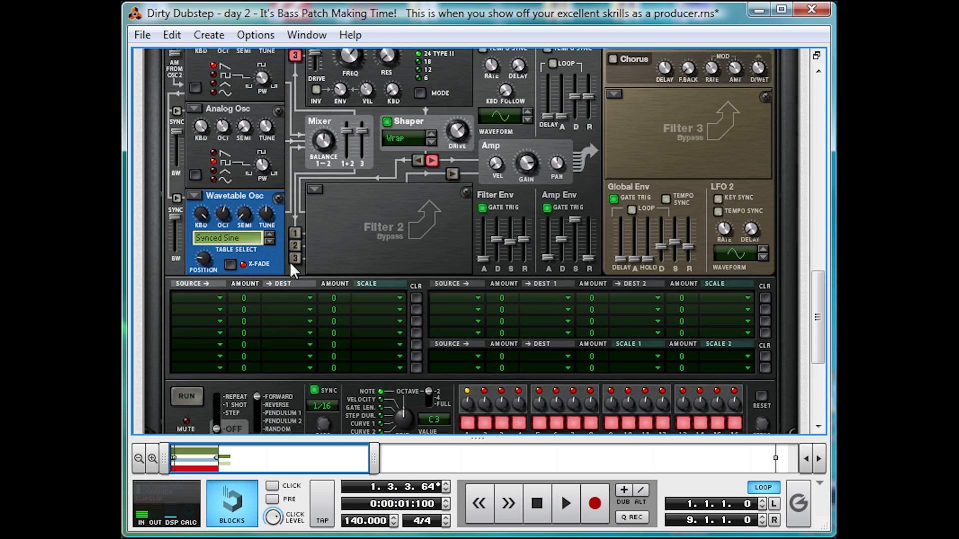
click(216, 293)
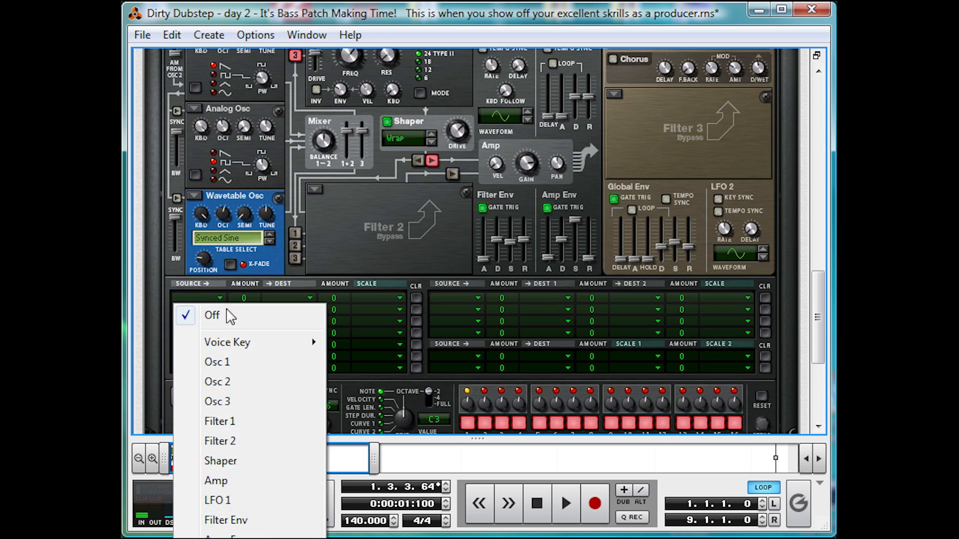
click(252, 382)
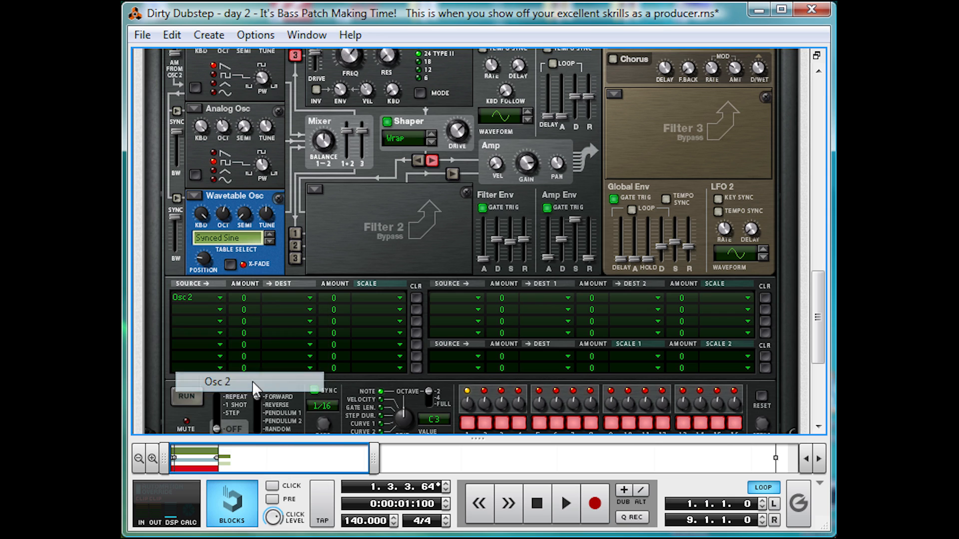
click(288, 299)
mouse_move(325, 343)
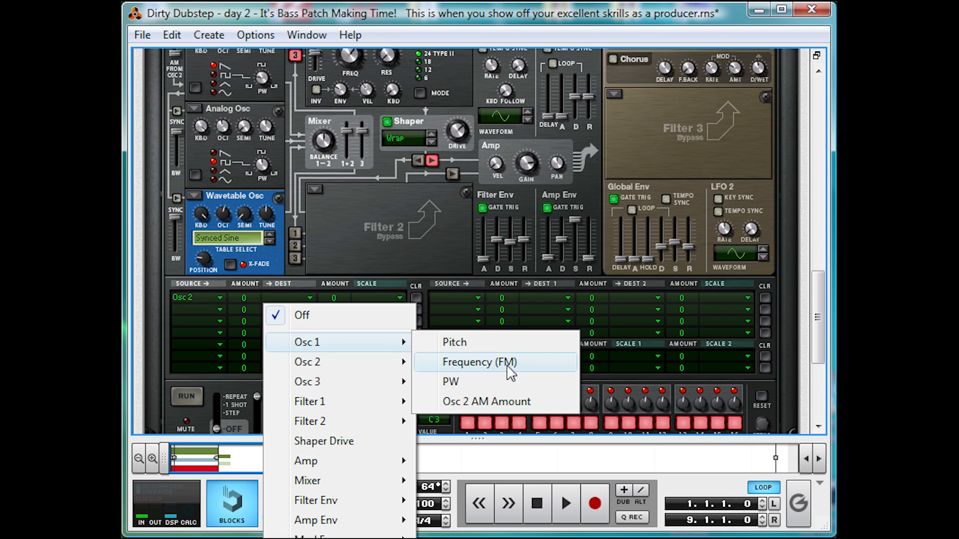
click(510, 372)
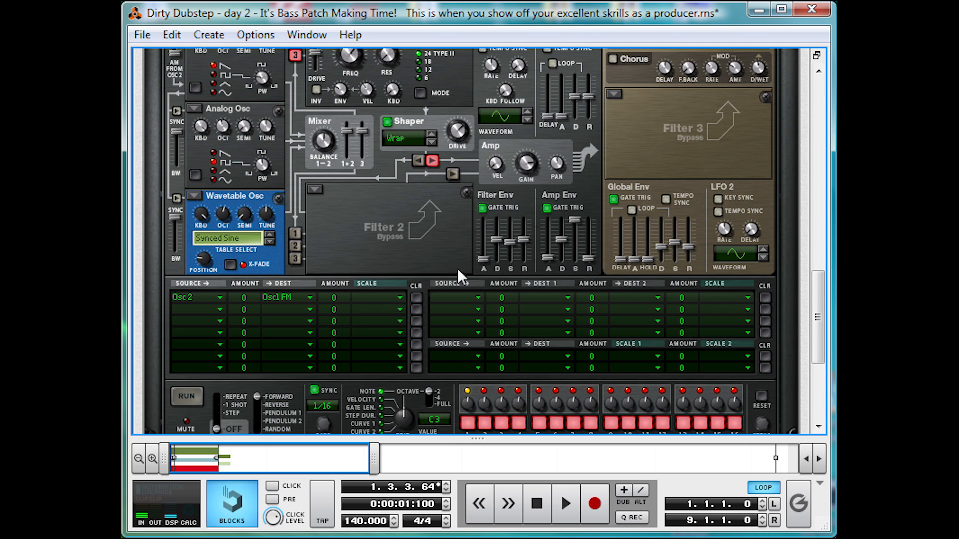
Step: Leave only Osc 1 feeding Filter 1 and set the Osc 2 to Osc 1 FM amount to 34 during playback
scroll(343, 193, up, 2)
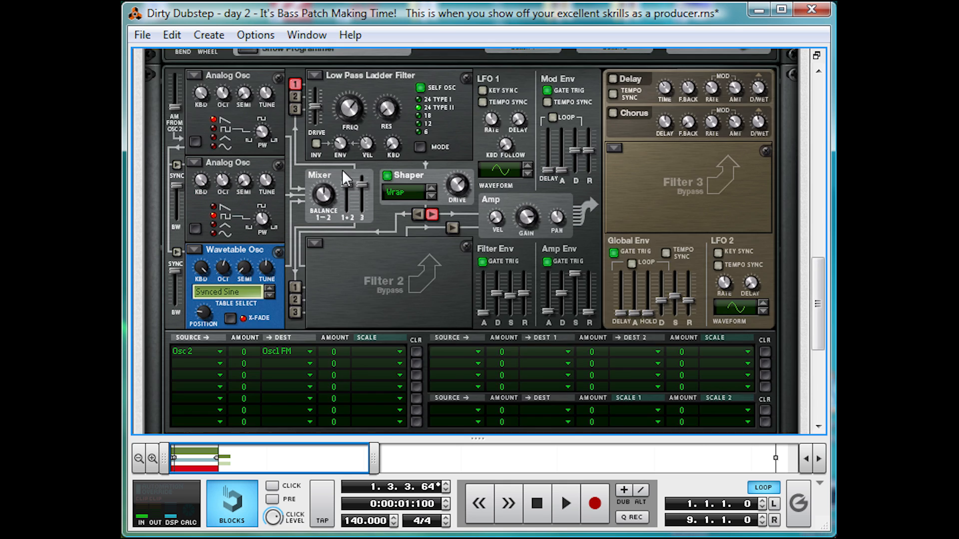
scroll(333, 178, down, 4)
scroll(299, 207, up, 4)
key(space)
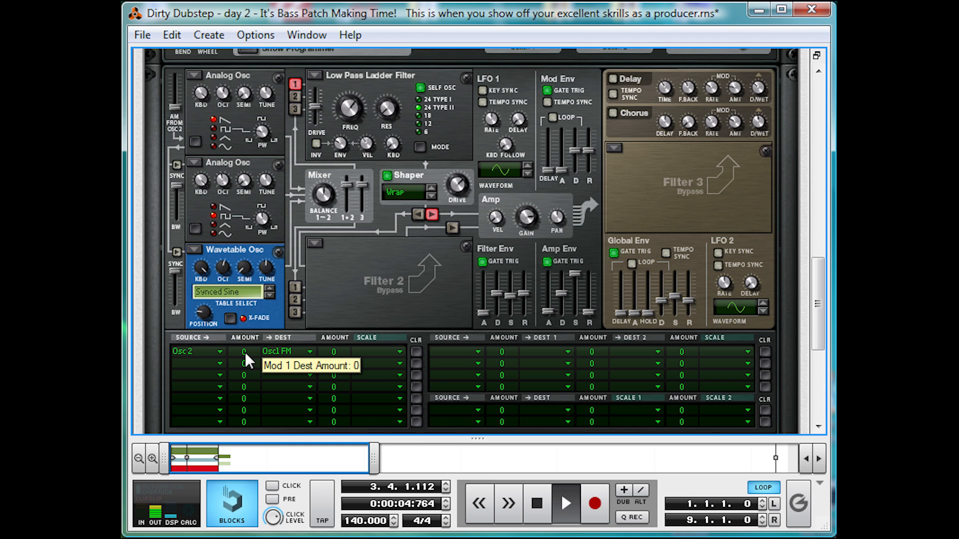
drag(244, 352, 250, 342)
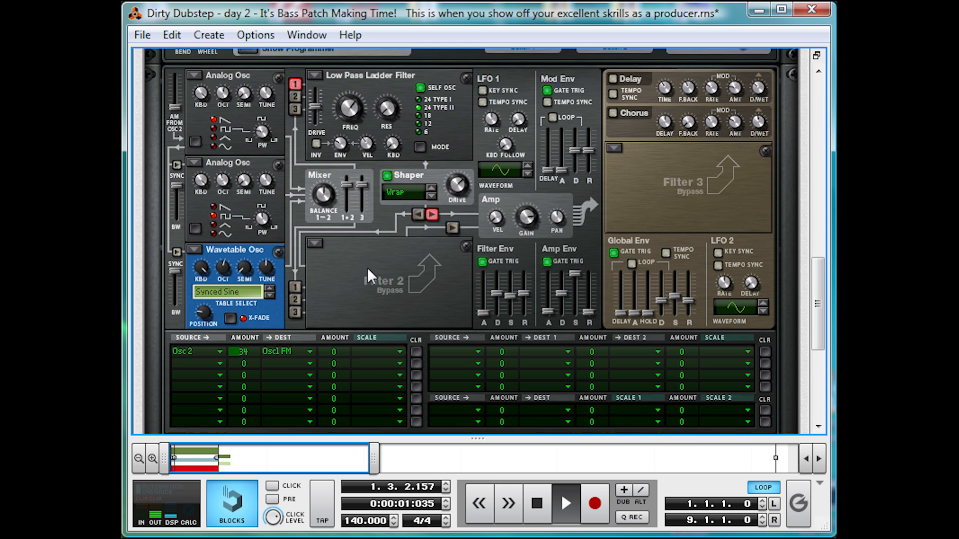
key(space)
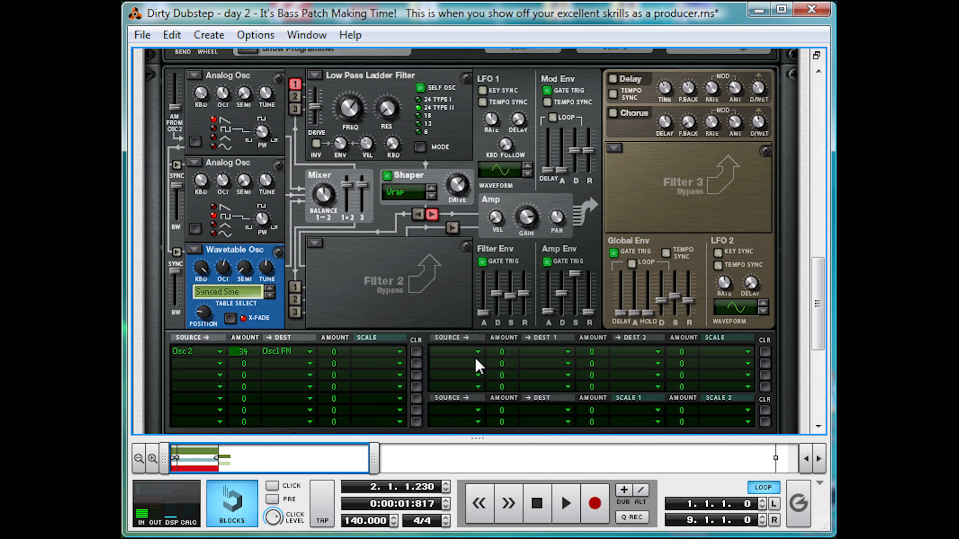
key(space)
mouse_move(246, 354)
mouse_down()
mouse_move(253, 342)
mouse_move(250, 363)
mouse_move(257, 344)
mouse_move(255, 354)
mouse_up()
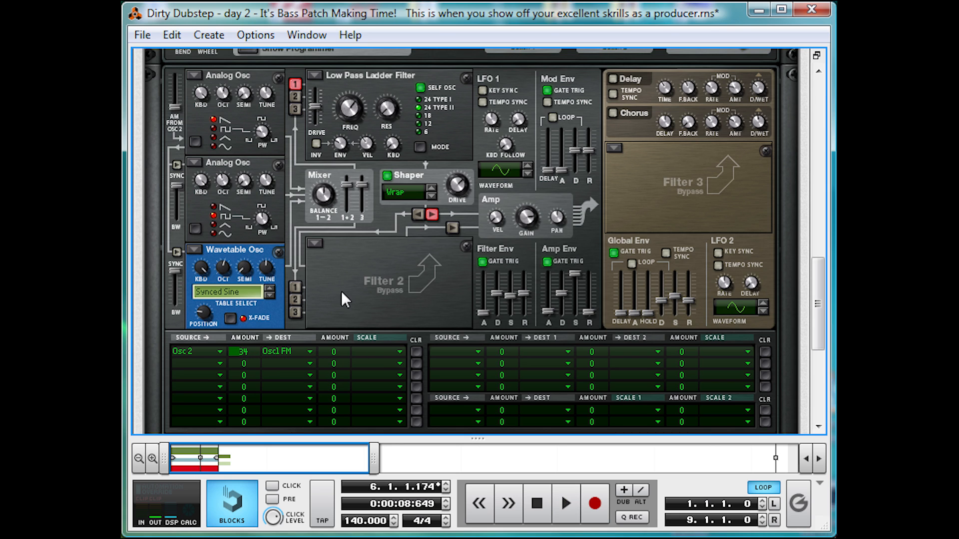
Step: Re-enable Osc 2 and Osc 3 into Filter 1 and play the loop to hear the FM bass
click(296, 97)
click(295, 110)
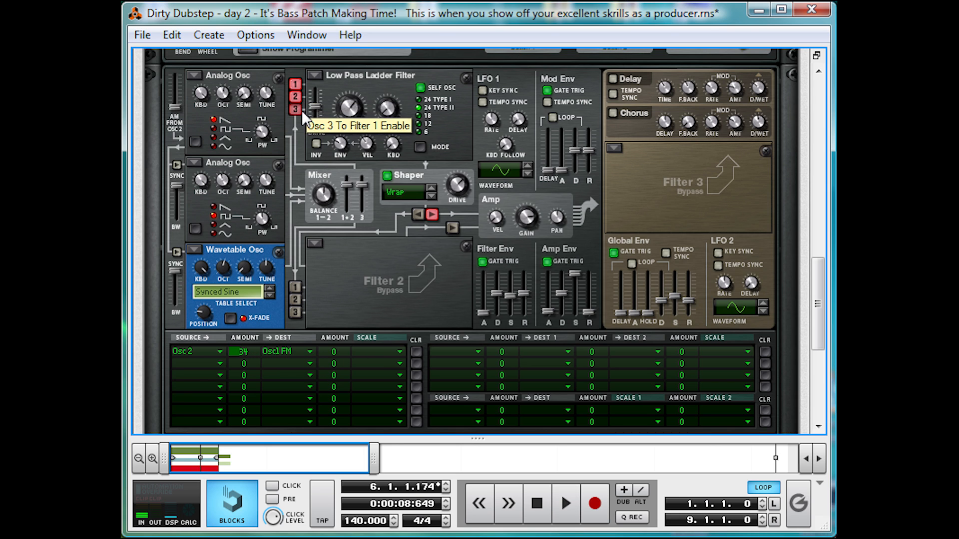
key(space)
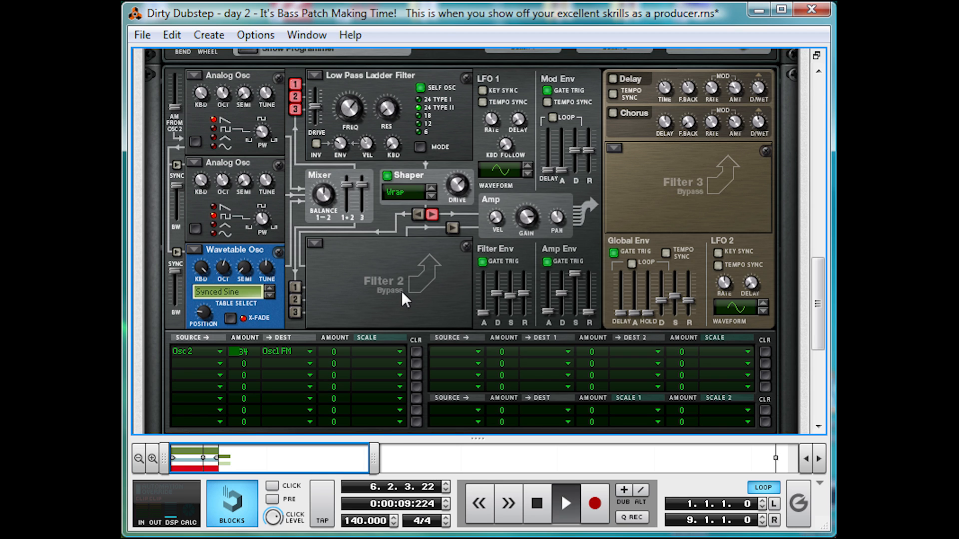
Step: Stop playback, show the Bass Combinator's programmer and map Rotary 1 to Thor 1's Filter 1 Freq
key(space)
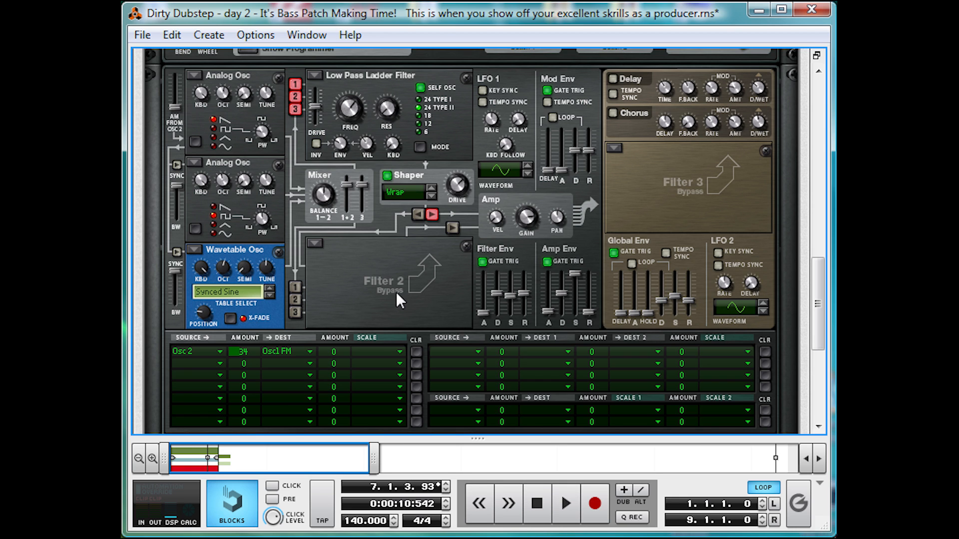
scroll(400, 290, up, 10)
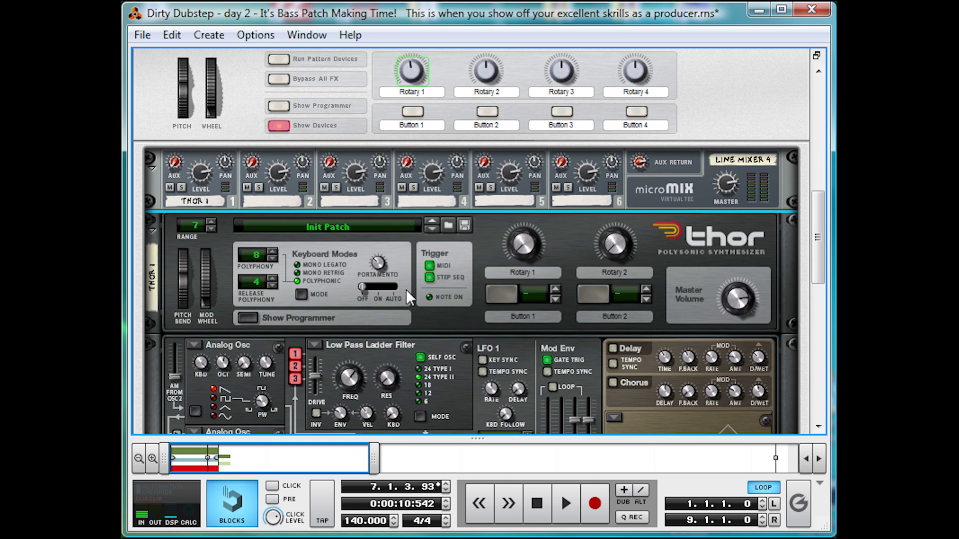
scroll(380, 255, down, 3)
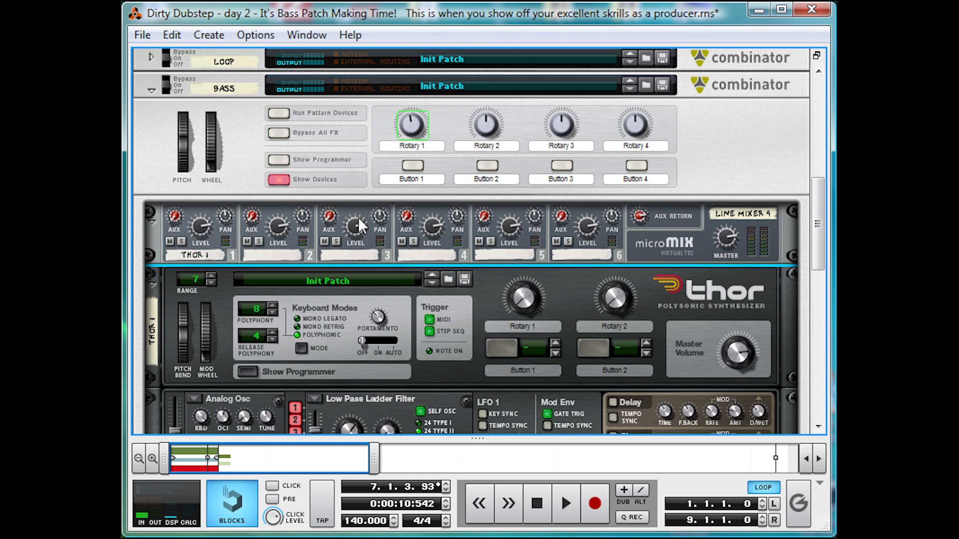
click(279, 159)
scroll(299, 168, down, 3)
click(193, 143)
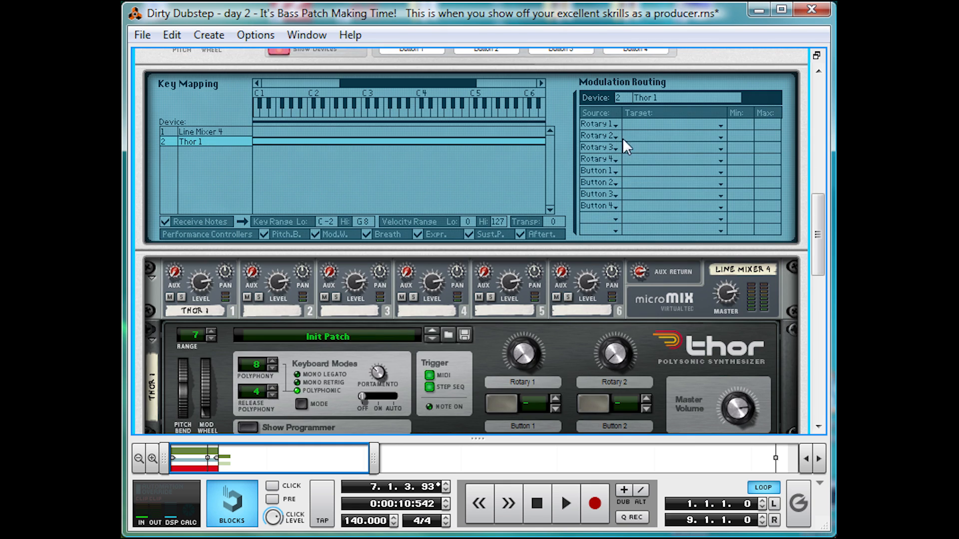
click(636, 126)
mouse_move(698, 215)
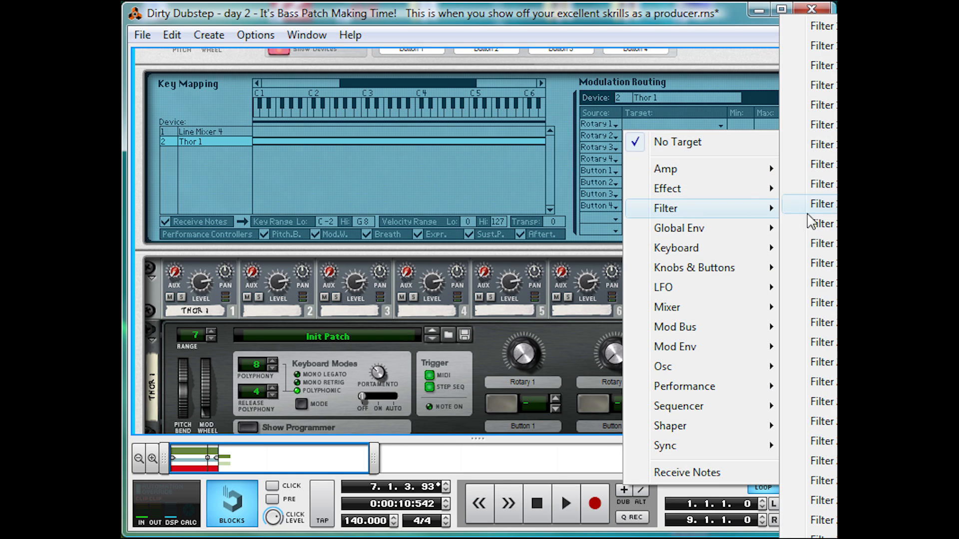
click(821, 164)
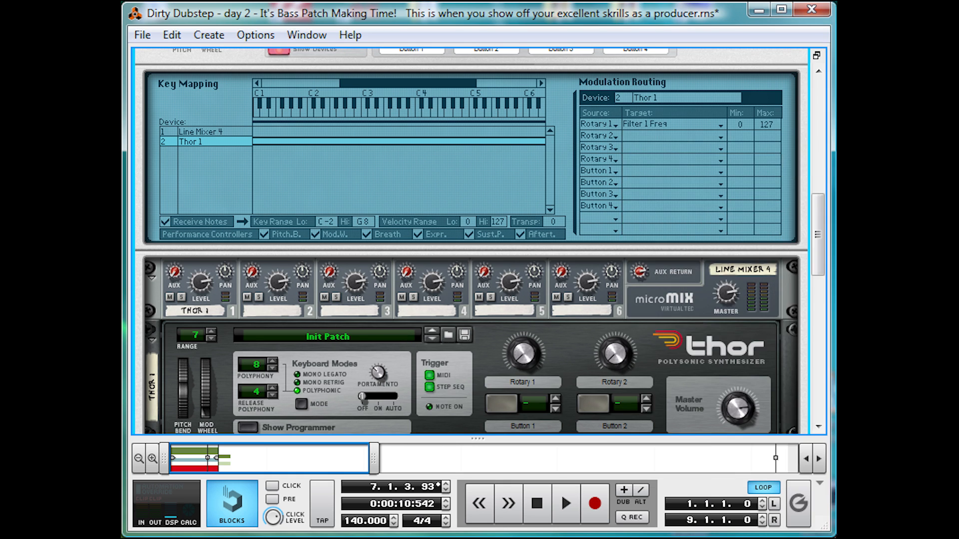
Step: Bring up the Bass track in the sequencer and play the loop from the start to hear the Rotary 1 filter automation
scroll(654, 178, down, 5)
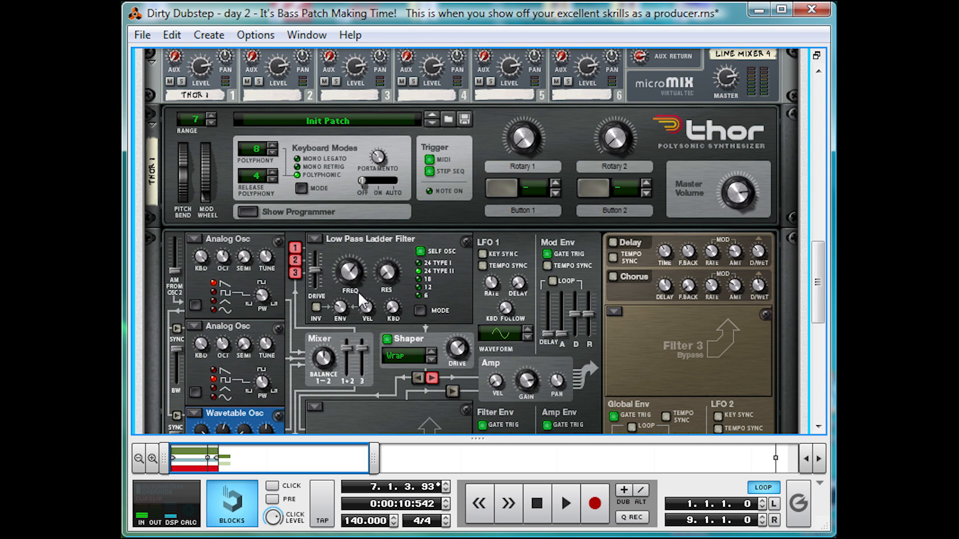
click(343, 307)
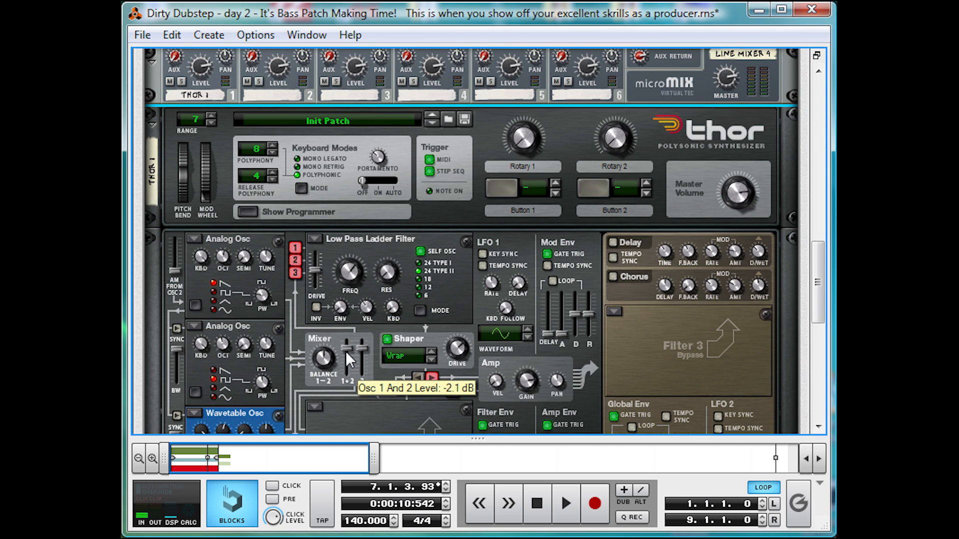
click(480, 72)
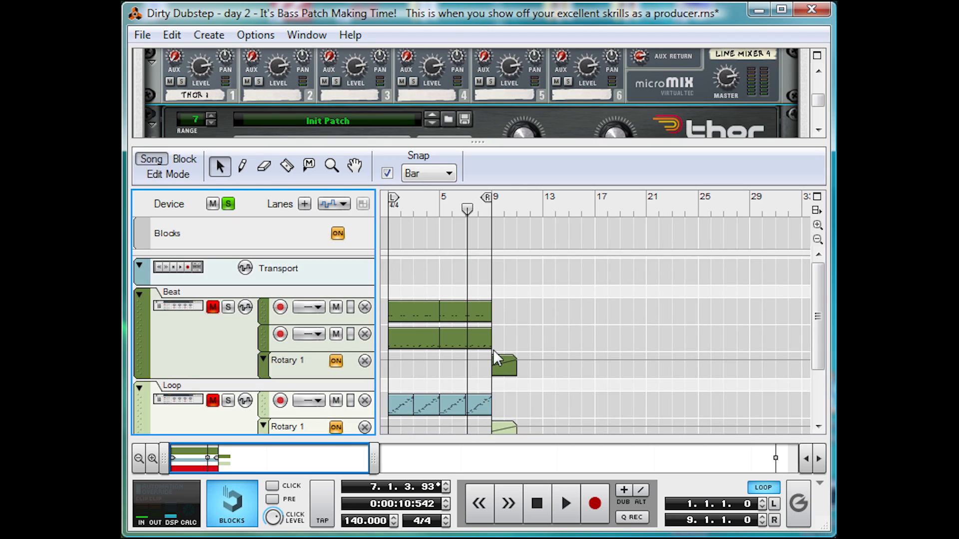
click(493, 349)
scroll(493, 349, down, 3)
click(534, 505)
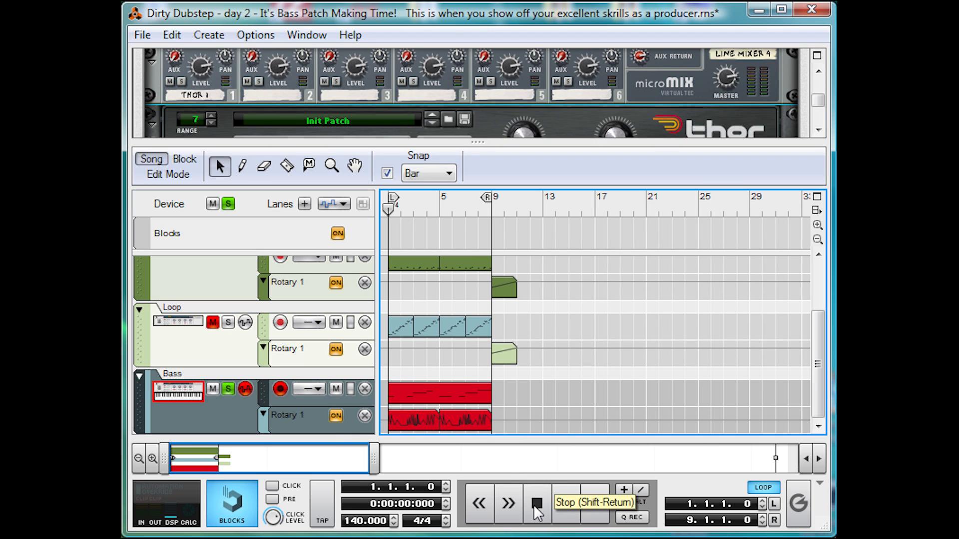
key(space)
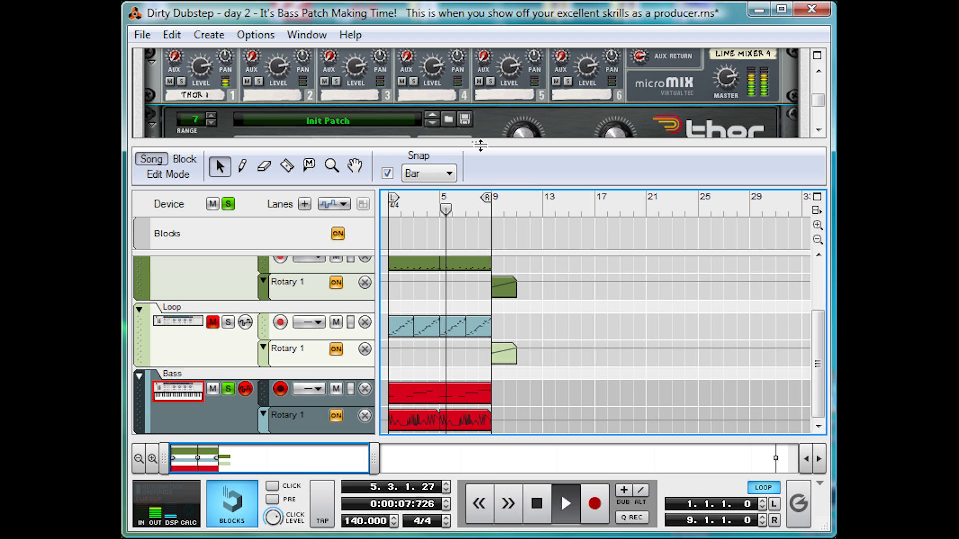
key(space)
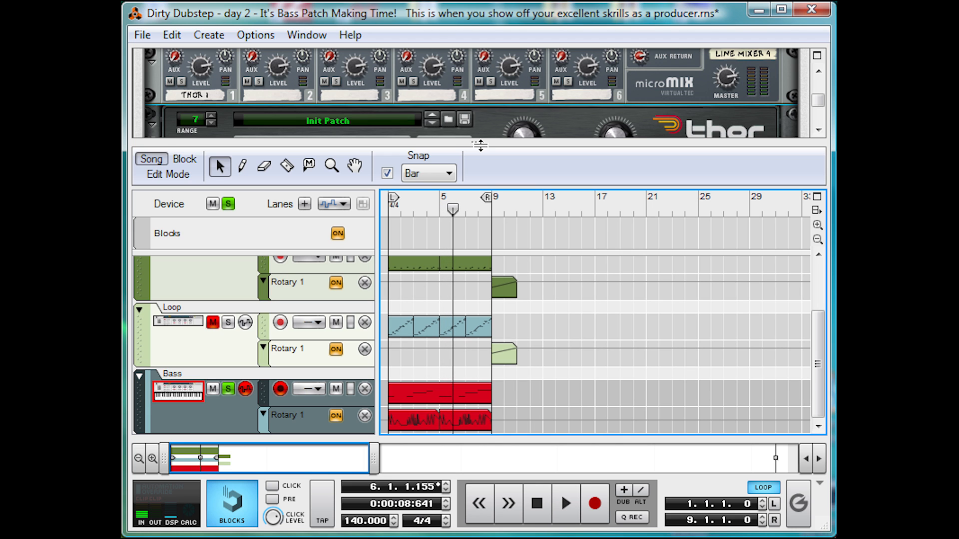
Step: Return to the full rack view and enable Thor's Chorus effect
key(F6)
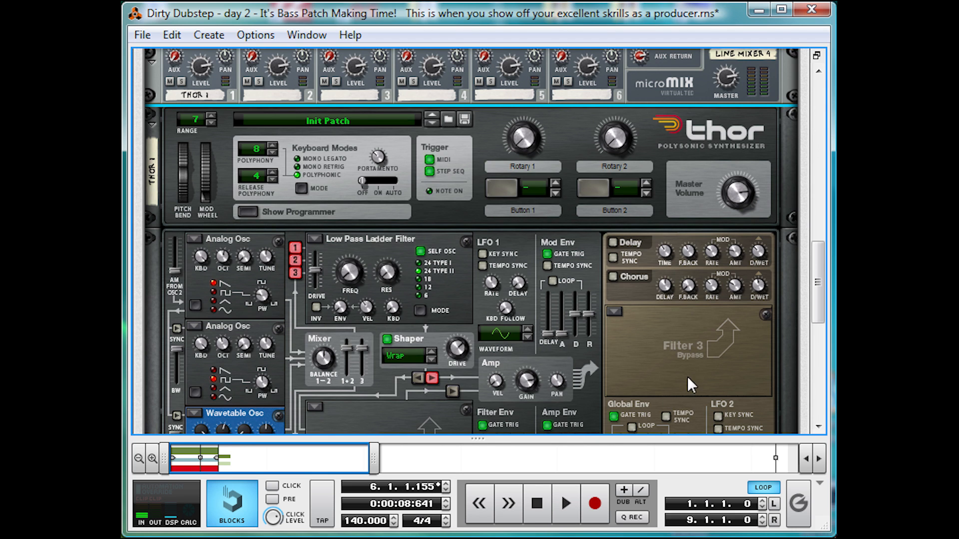
click(613, 276)
scroll(640, 260, down, 5)
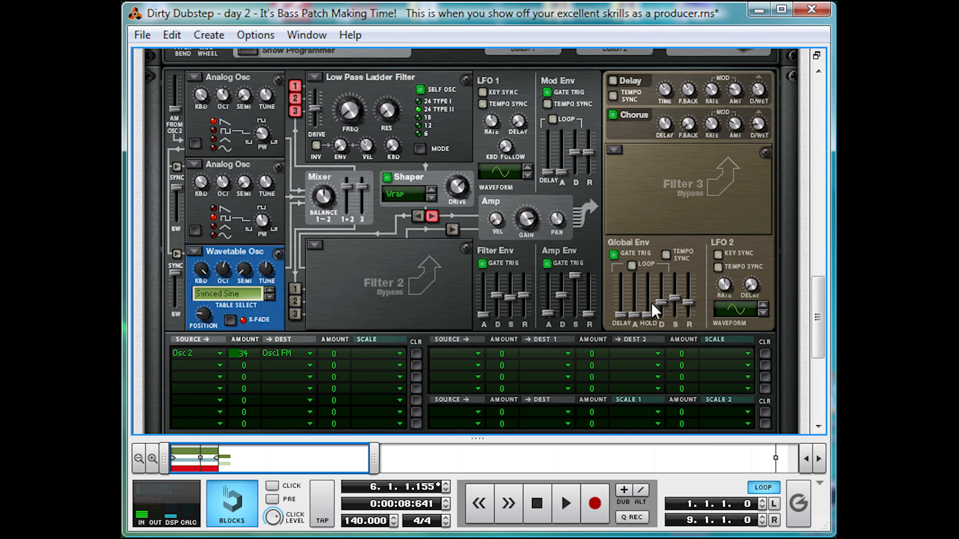
mouse_move(651, 304)
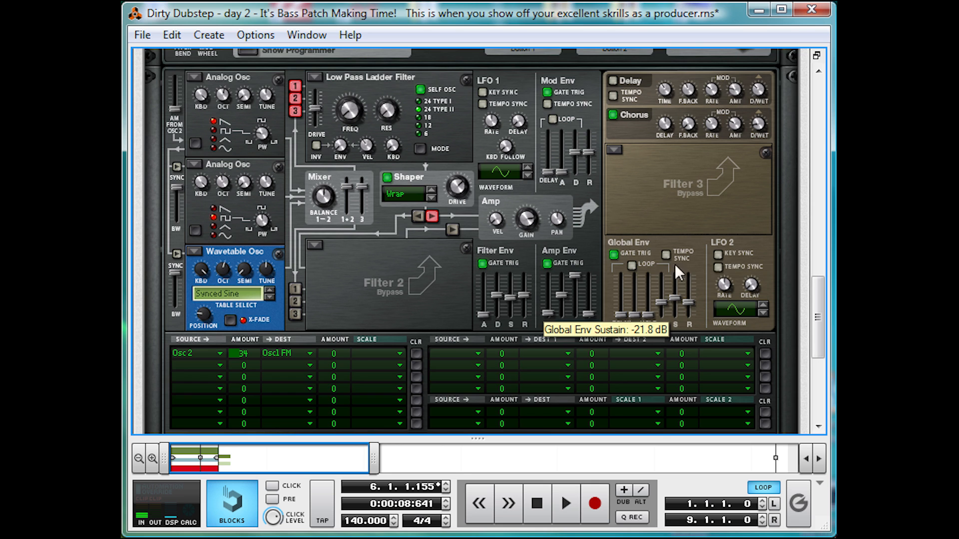
Step: Create an MClass Equalizer directly below Thor inside the Bass Combinator
scroll(656, 261, down, 2)
right_click(458, 233)
mouse_move(591, 400)
click(733, 510)
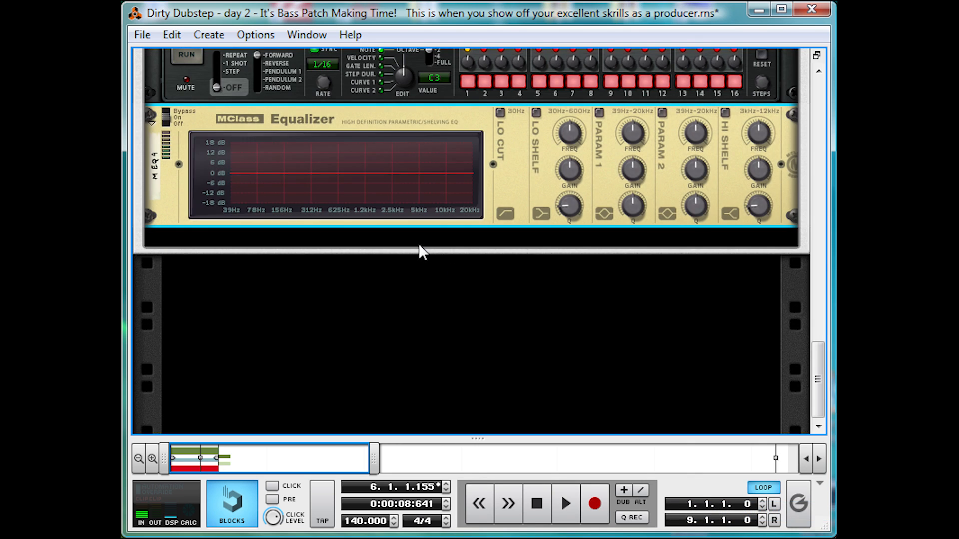
Step: Enable the Equalizer's Hi Shelf with a slight boost, and Param 2 at 2.354 kHz with 6.3 dB gain and a wider Q
scroll(483, 215, up, 2)
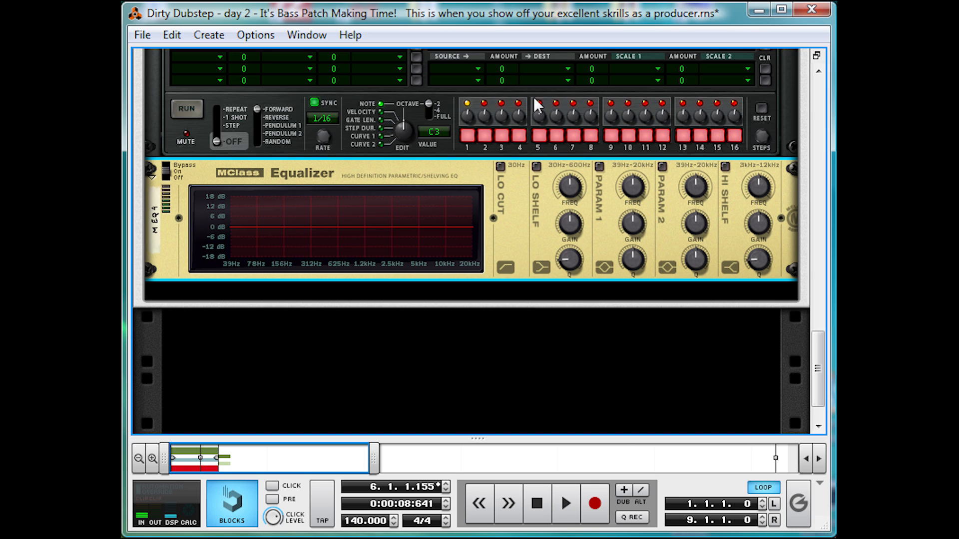
click(726, 168)
drag(759, 222, 762, 210)
click(664, 167)
drag(693, 188, 695, 186)
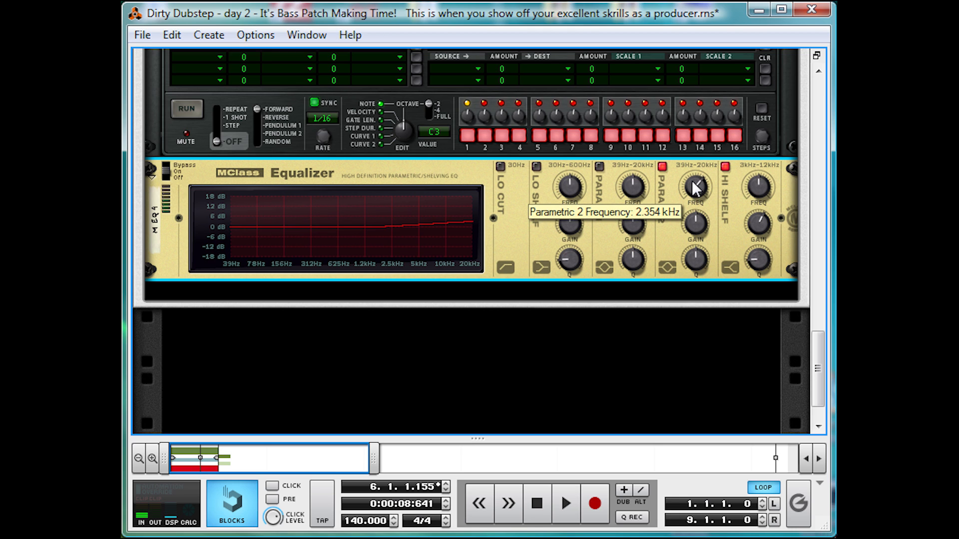
drag(694, 231, 697, 219)
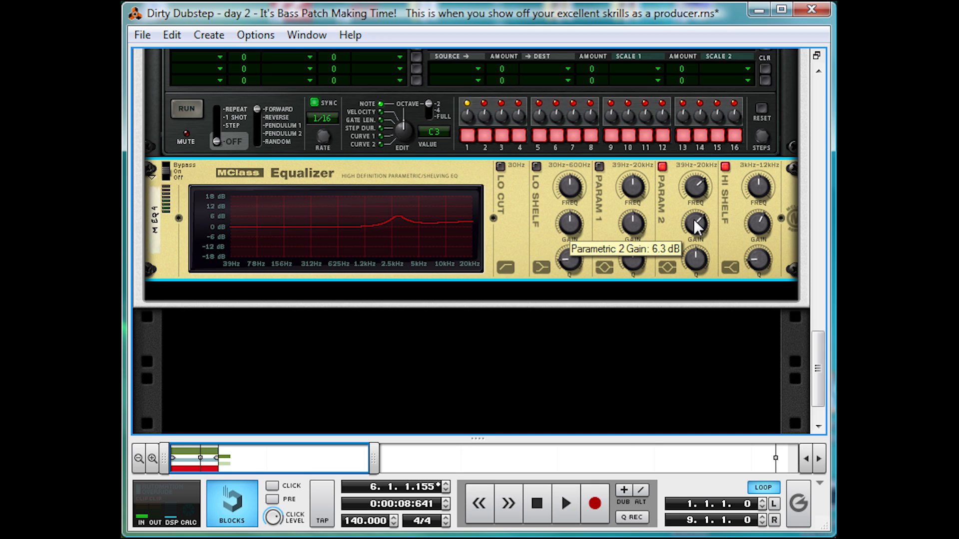
drag(702, 256, 703, 271)
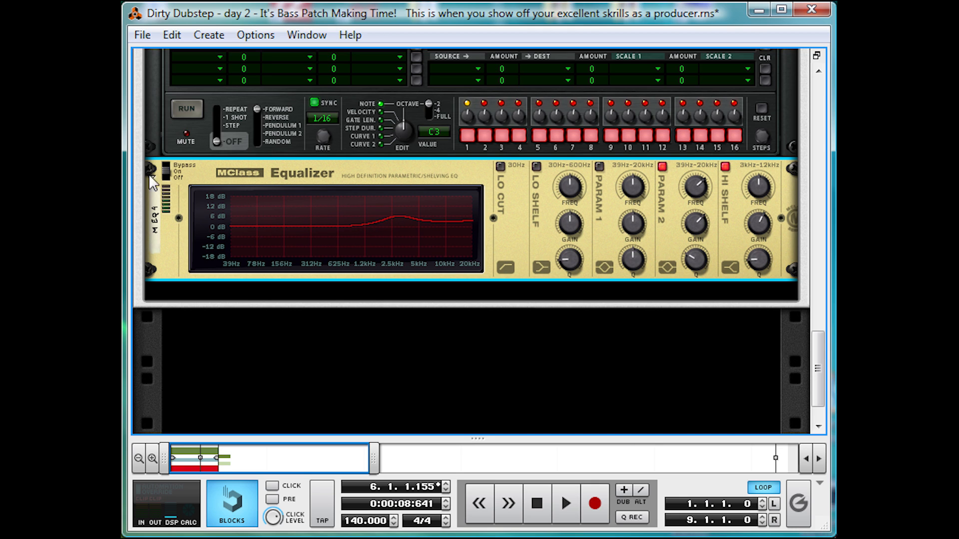
Step: Play the loop while comparing the Equalizer bypassed and switched on
mouse_move(169, 169)
mouse_down()
mouse_move(175, 160)
mouse_move(166, 173)
mouse_up()
key(space)
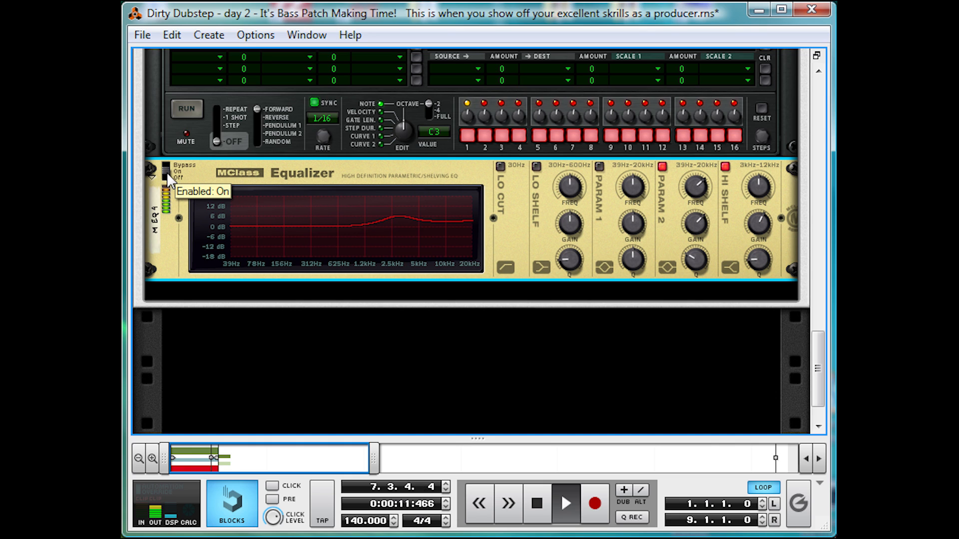
key(space)
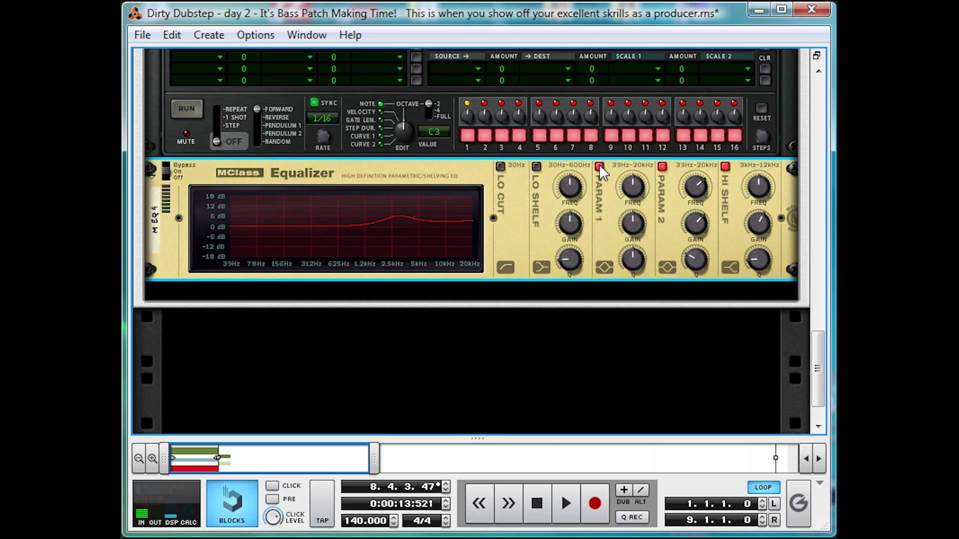
Step: Set the Equalizer's Param 1 gain to -18.3 dB and map Combinator Rotary 1 to M EQ 4's Parametric 1 Frequency
drag(633, 228, 627, 335)
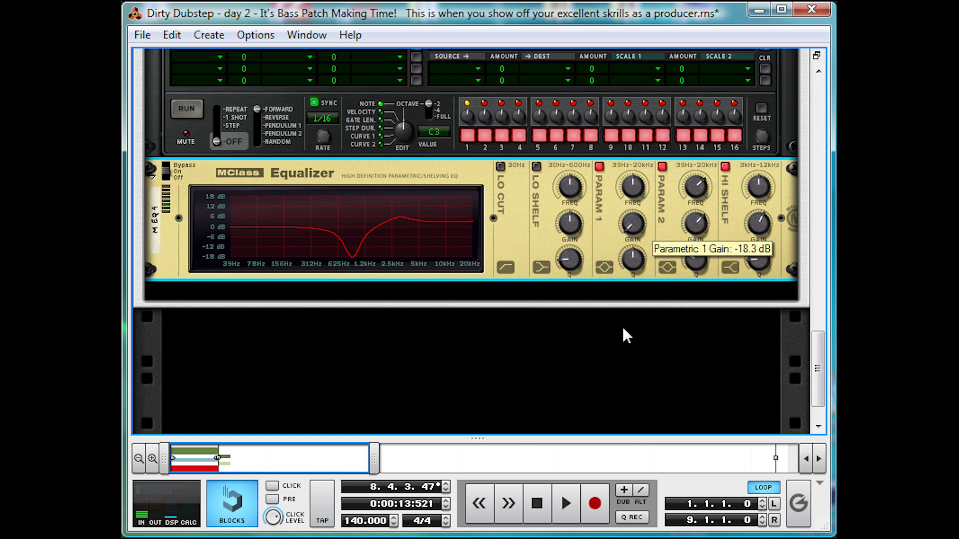
scroll(624, 293, up, 15)
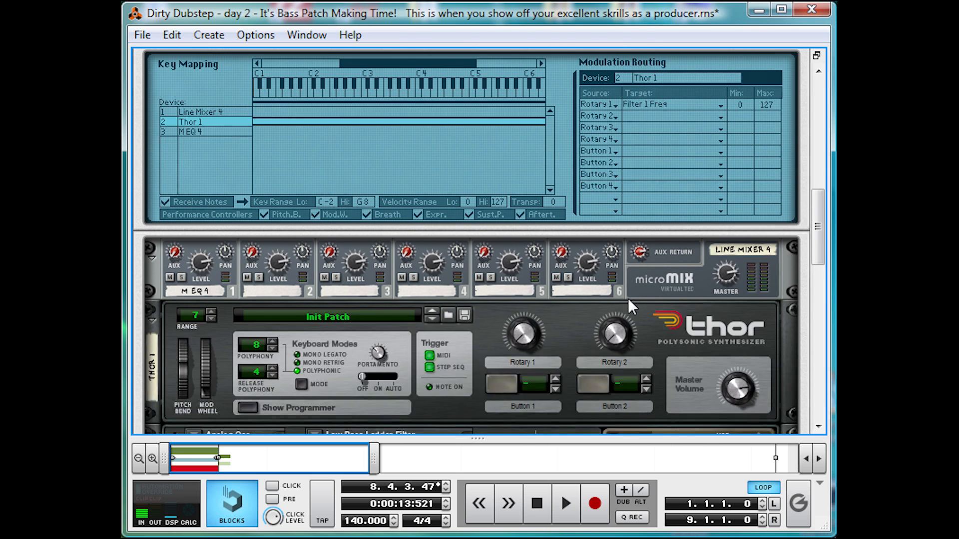
scroll(628, 298, up, 4)
click(185, 239)
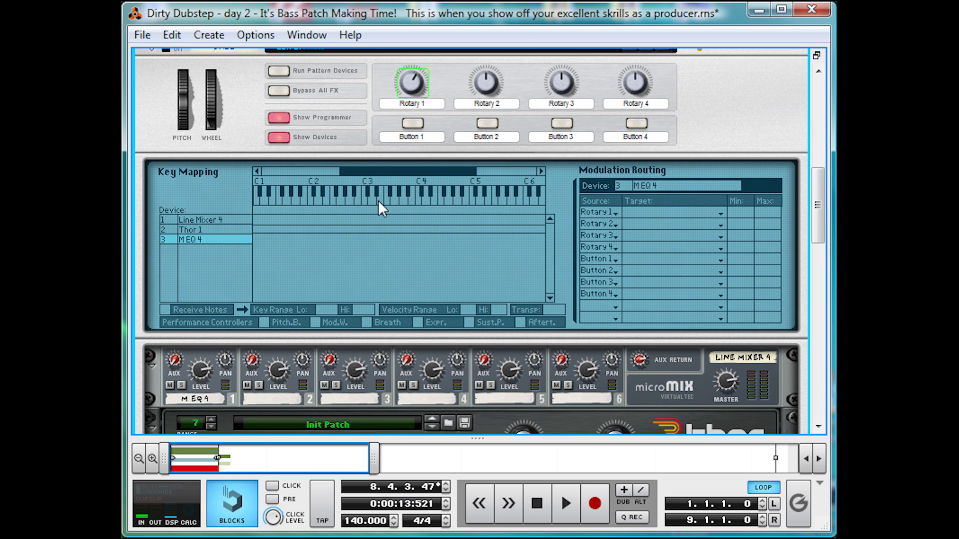
click(667, 215)
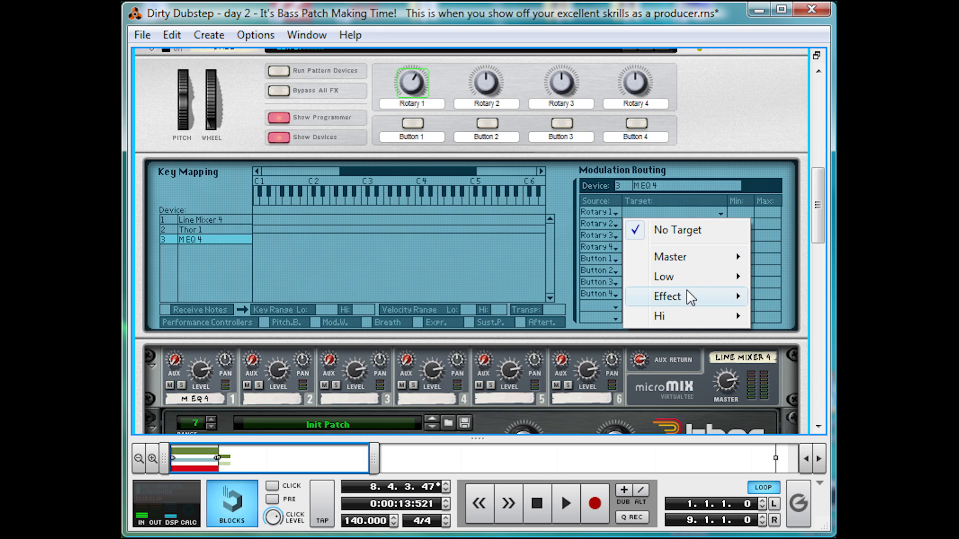
mouse_move(699, 302)
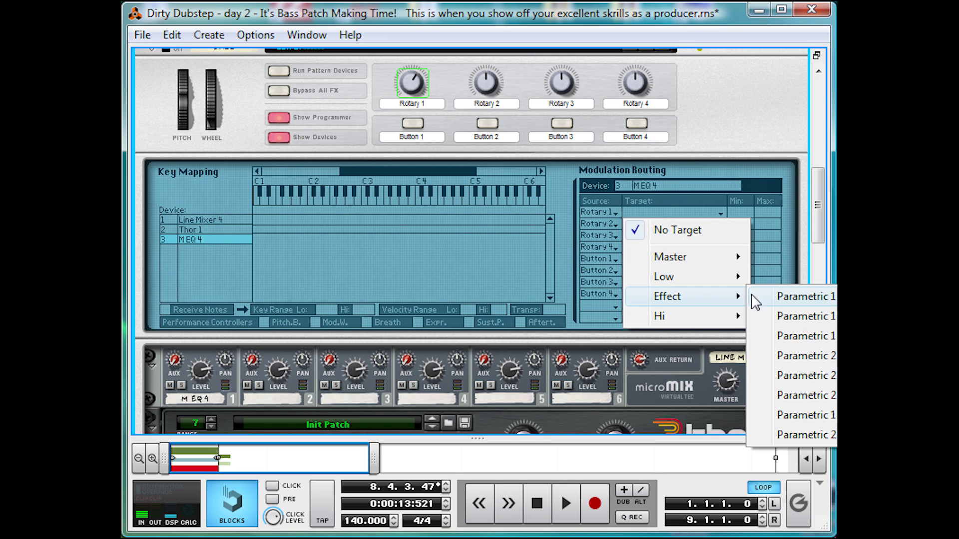
click(818, 418)
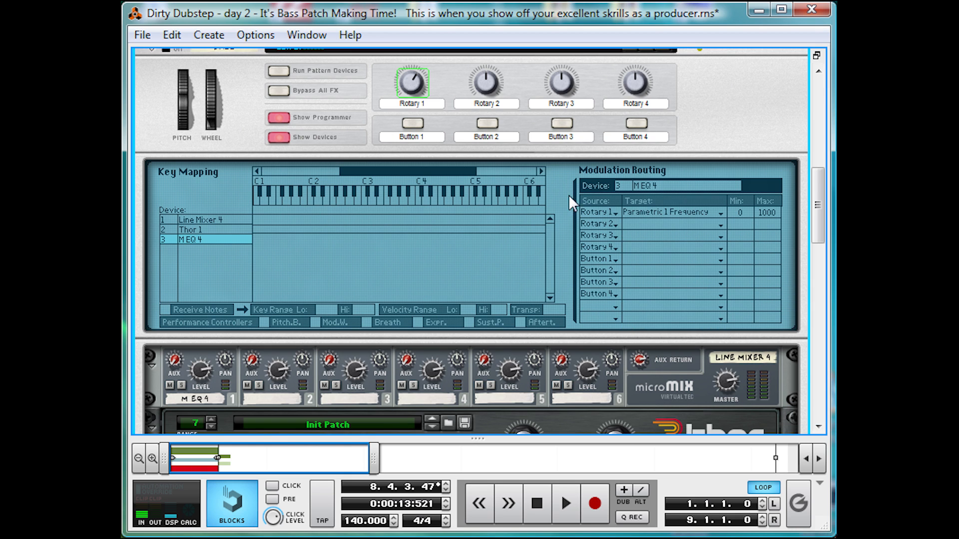
Step: Play the loop from the start and watch how Rotary 1 moves the Param 1 cut on the Equalizer curve
scroll(625, 226, down, 1)
scroll(627, 227, up, 1)
key(space)
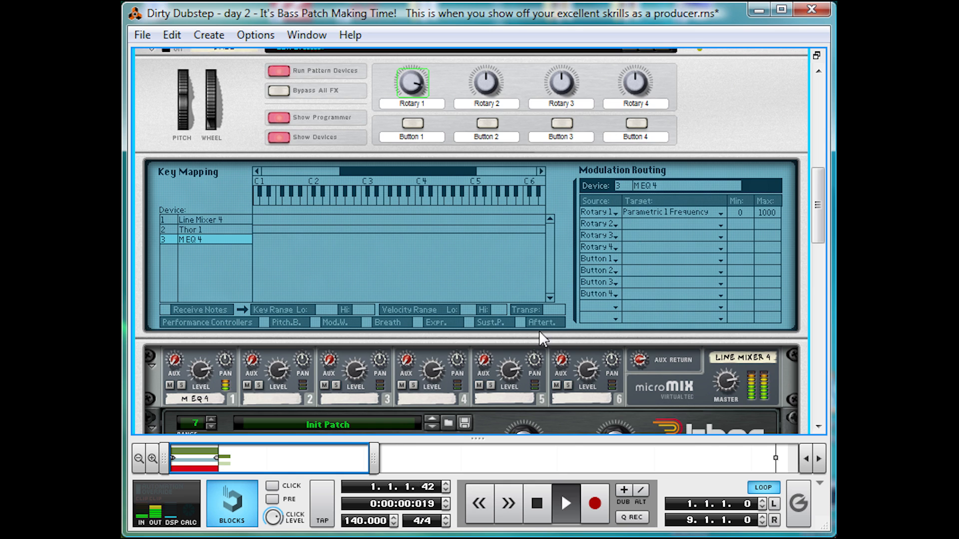
scroll(538, 330, down, 15)
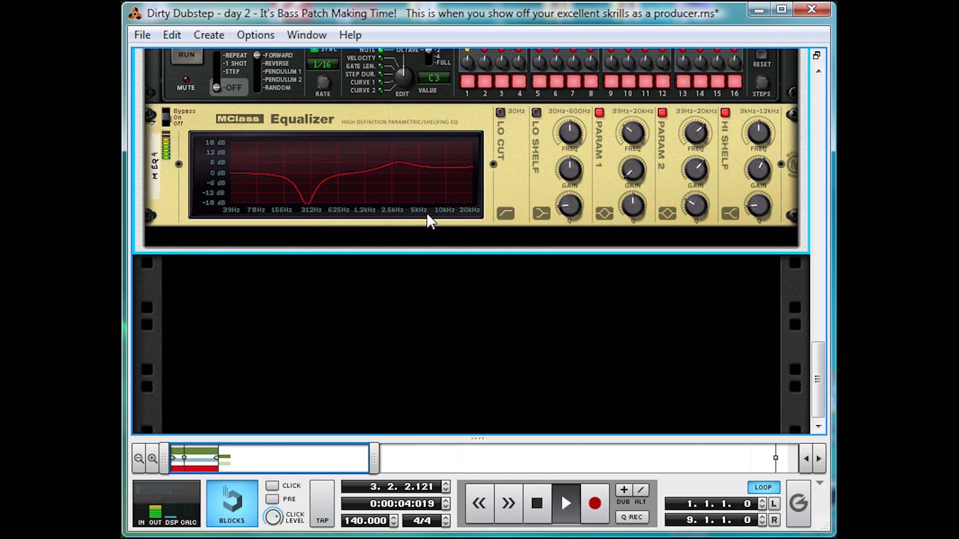
key(space)
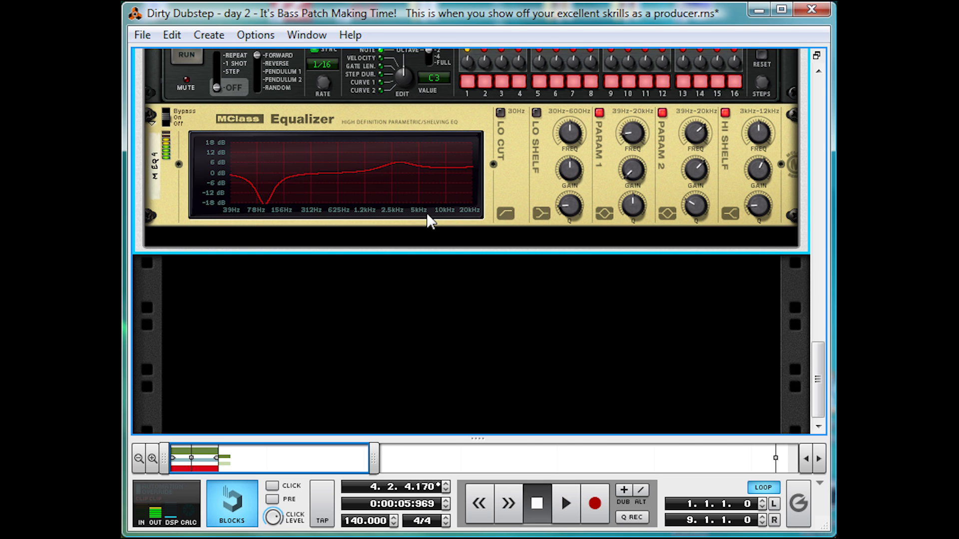
Step: Add two MClass Stereo Imagers directly below Line Mixer 4 inside the Combinator
scroll(695, 146, up, 3)
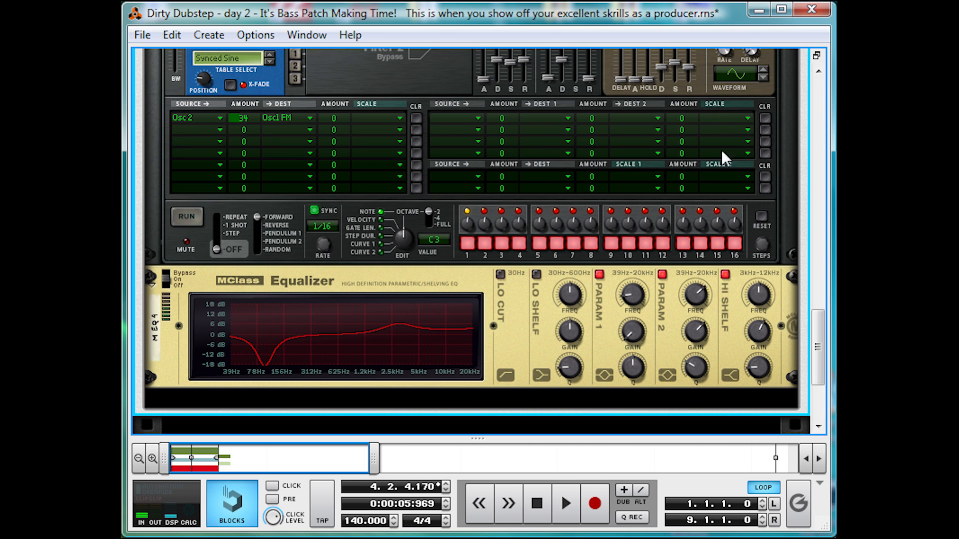
scroll(749, 175, up, 10)
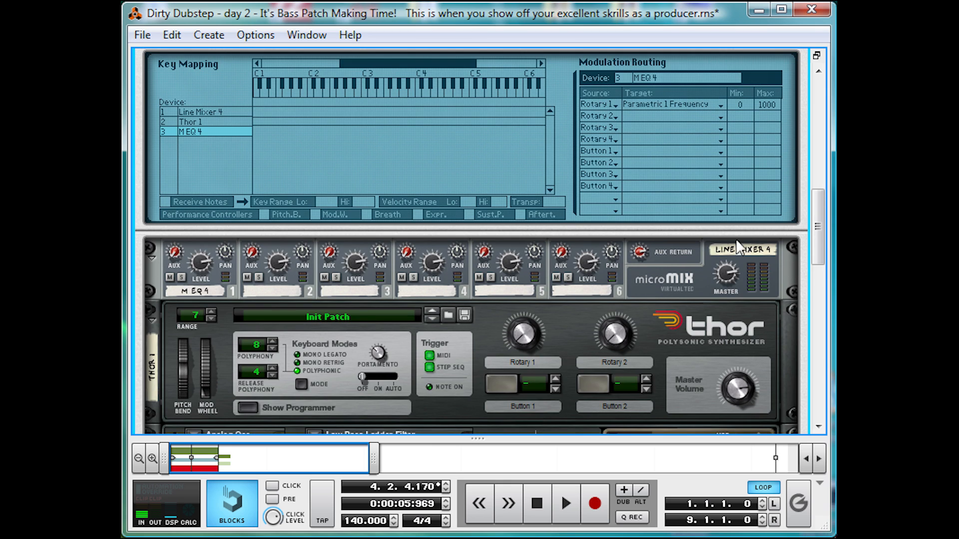
click(706, 290)
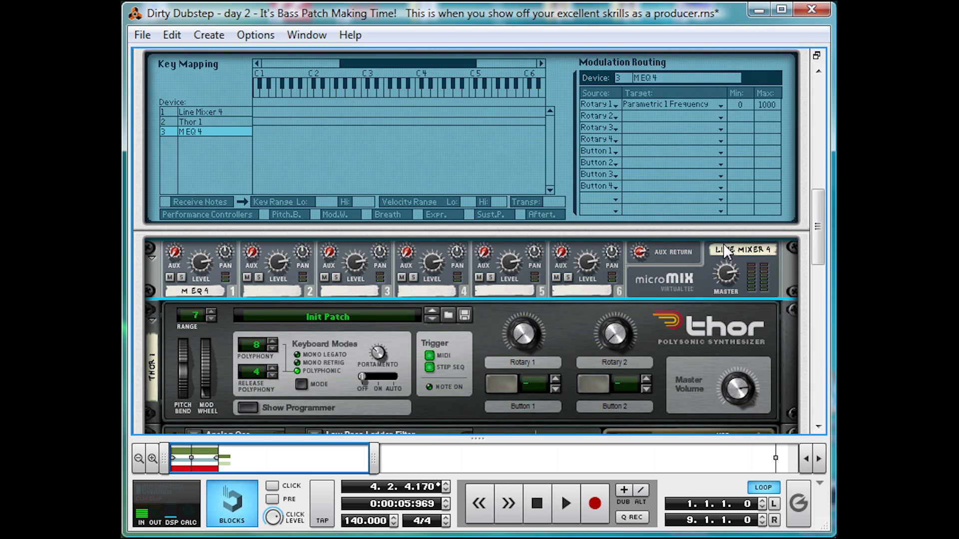
right_click(685, 269)
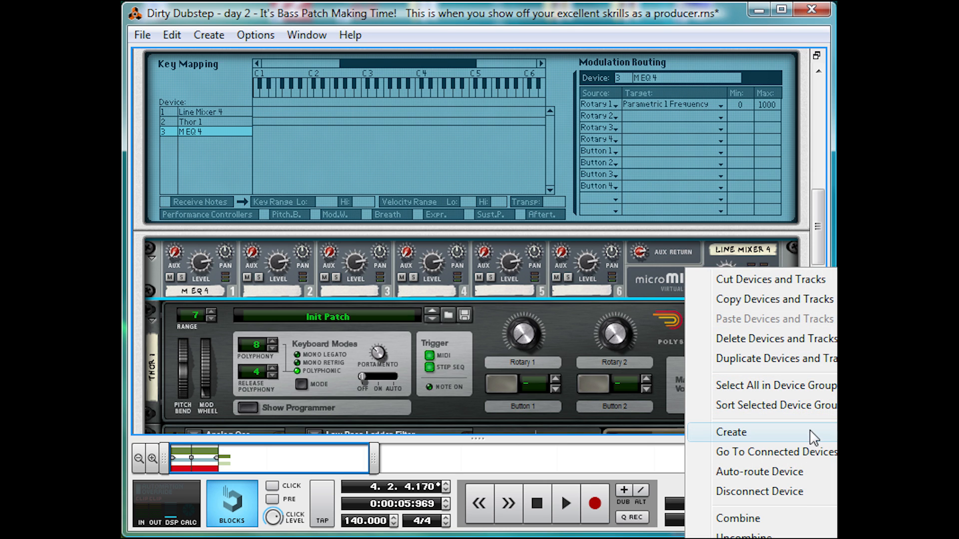
click(837, 394)
right_click(740, 356)
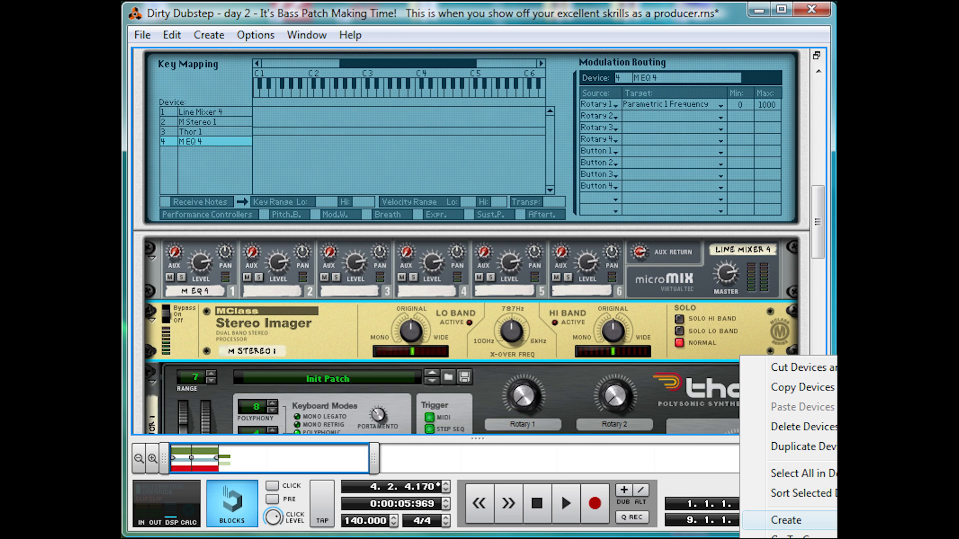
click(836, 415)
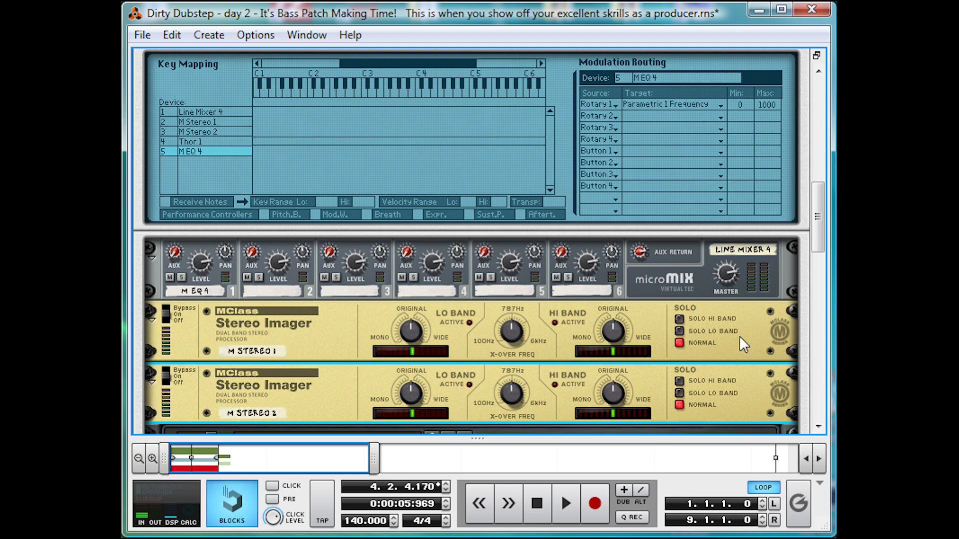
click(760, 352)
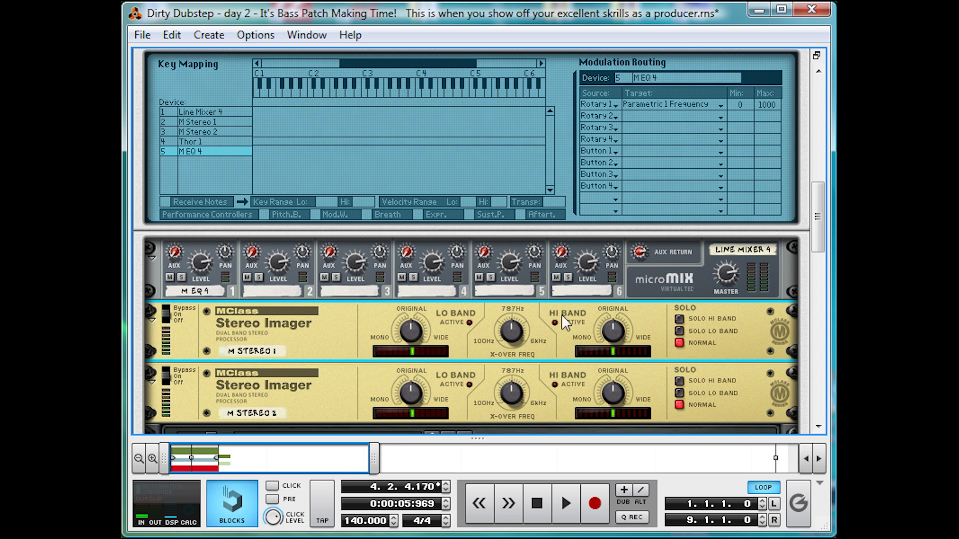
Step: Create a Spider Audio Merger & Splitter between Line Mixer 4 and the first Stereo Imager
scroll(575, 321, down, 3)
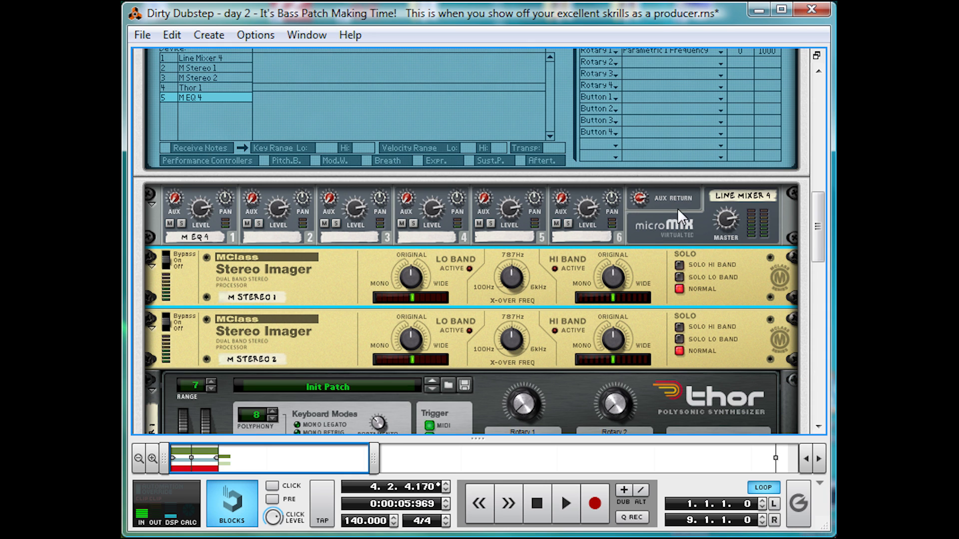
right_click(670, 226)
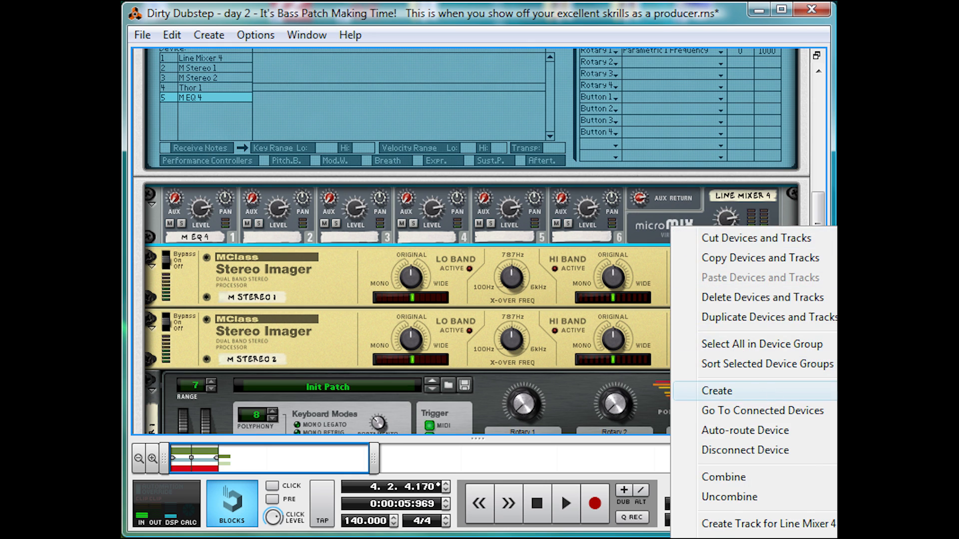
click(849, 529)
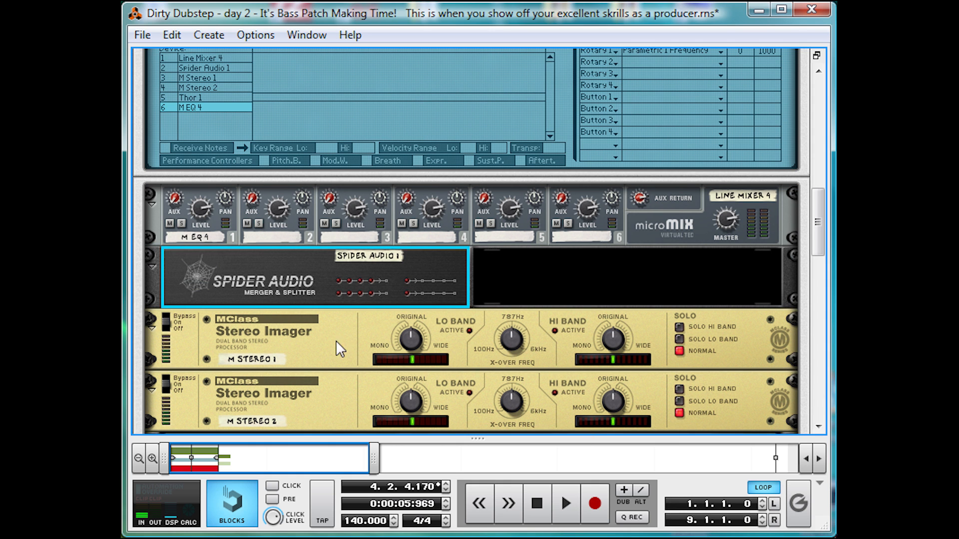
Step: Disconnect the automatically routed input and output cables from the Stereo Imagers on the rear of the rack
key(Tab)
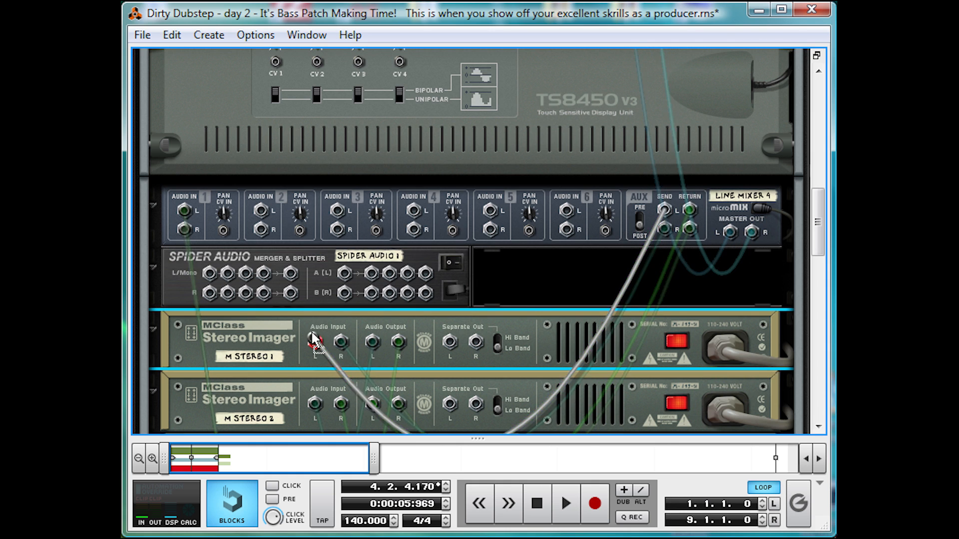
drag(314, 403, 317, 368)
drag(372, 403, 375, 378)
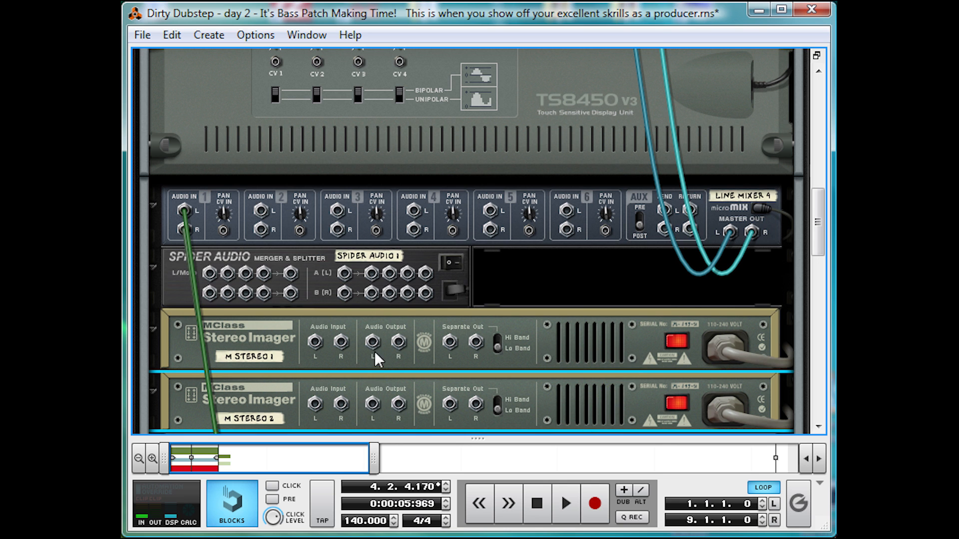
Step: Route the Equalizer output into Spider Audio 1's splitter, and send the split signals to mixer channel 1 and M Stereo 1's audio input
scroll(540, 292, down, 2)
scroll(537, 292, up, 2)
scroll(181, 184, down, 10)
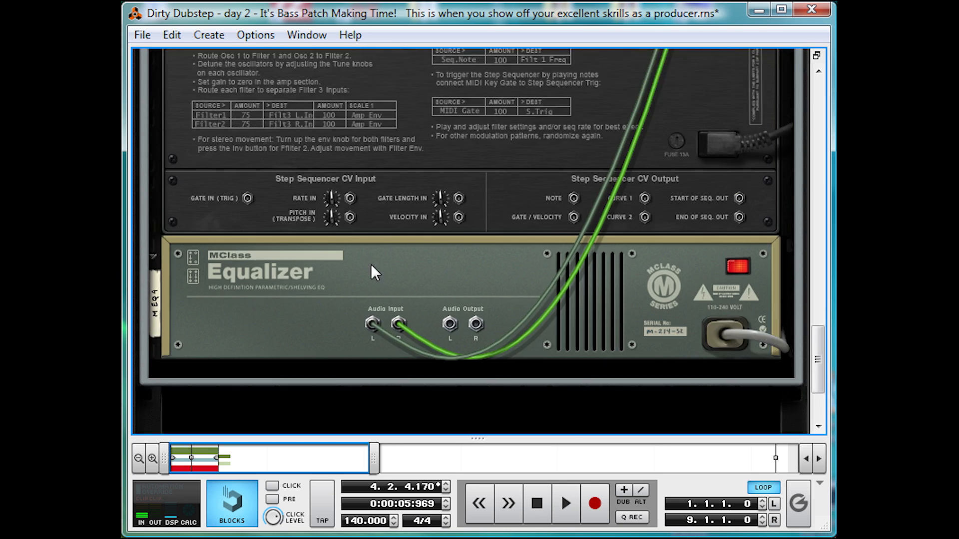
drag(454, 270, 187, 104)
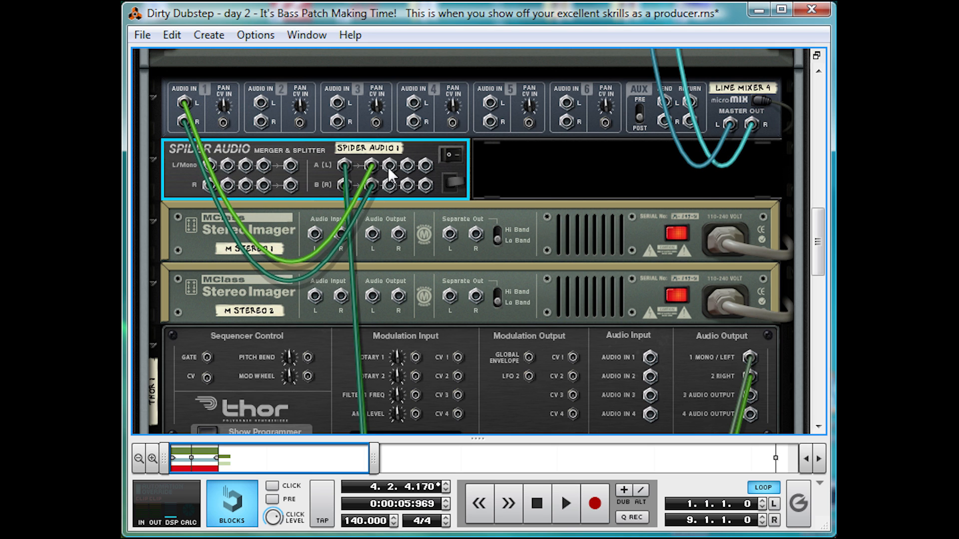
drag(387, 167, 318, 237)
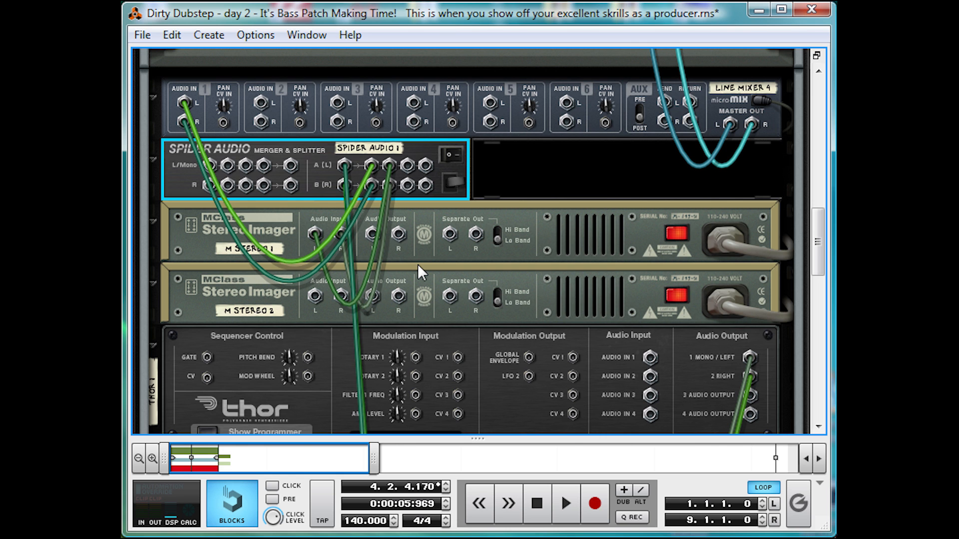
Step: Lower M Stereo 1's crossover frequency, raise M Stereo 2's, and set both Stereo Imagers to Solo Lo Band
key(Tab)
key(Tab)
key(Tab)
drag(504, 234, 507, 249)
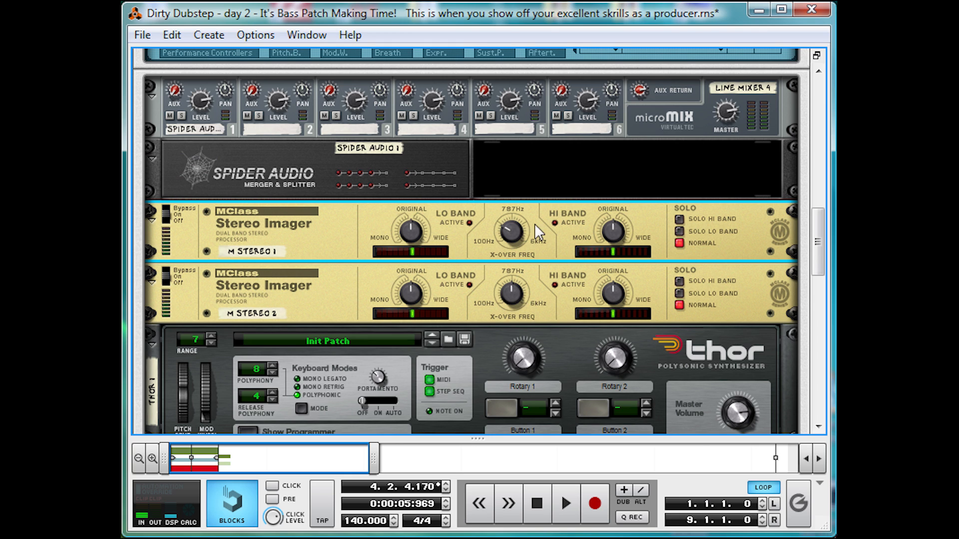
mouse_move(508, 291)
mouse_down()
mouse_move(515, 302)
mouse_move(513, 292)
mouse_up()
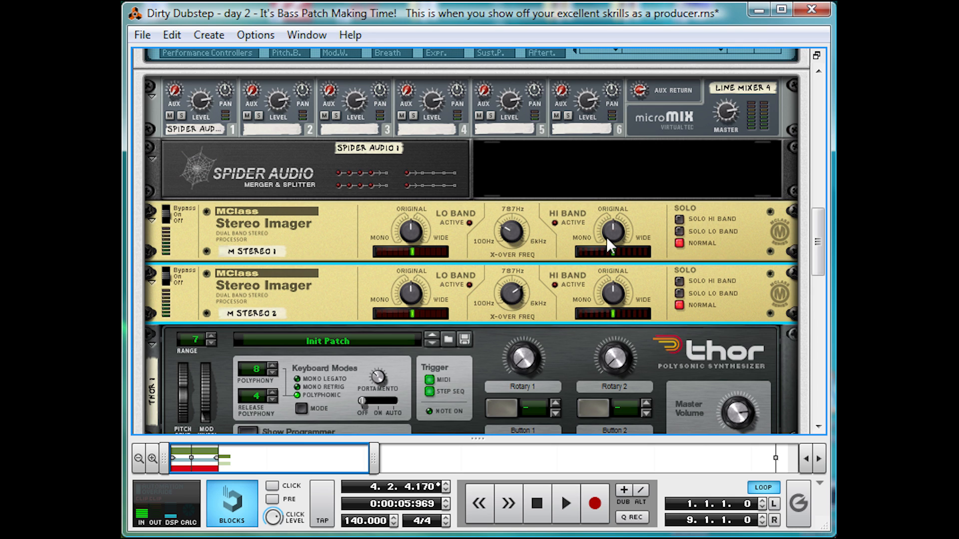
click(677, 231)
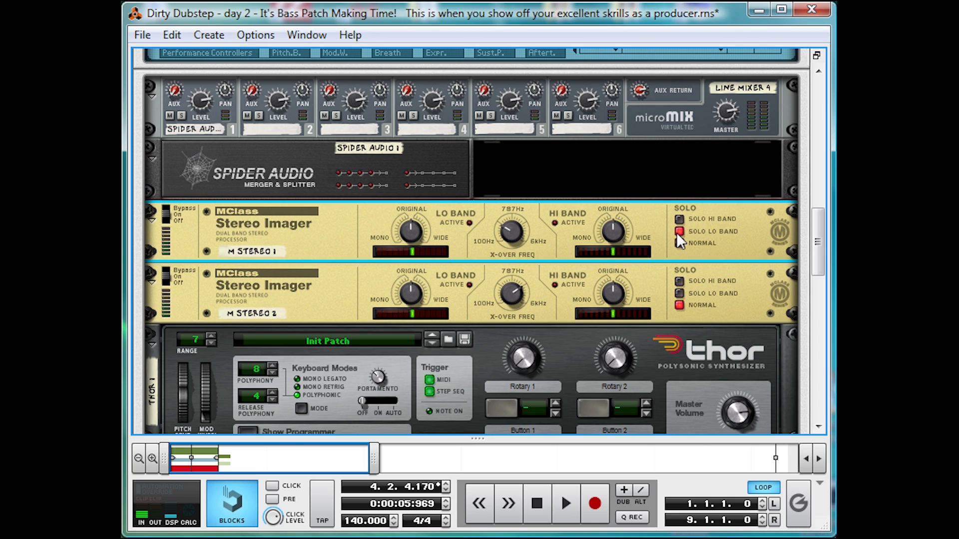
click(679, 293)
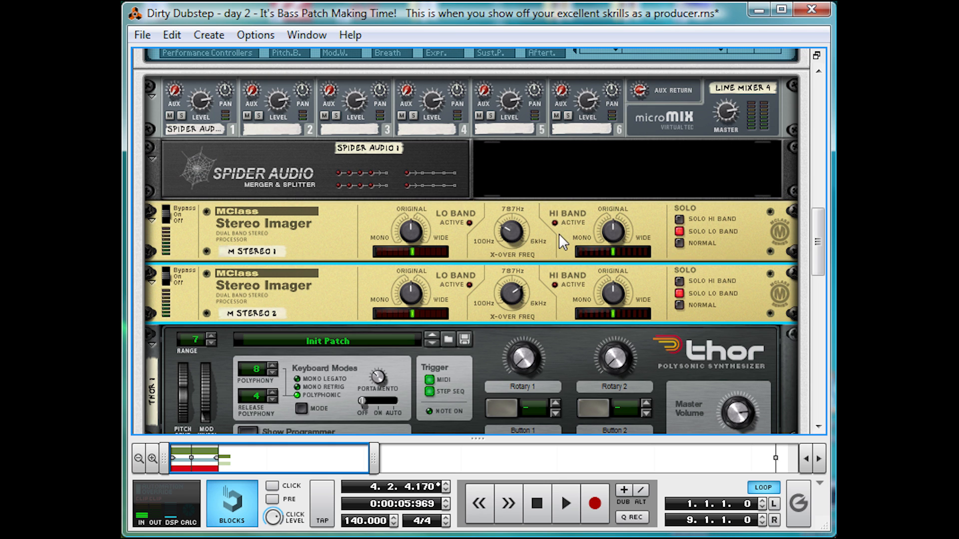
Step: Wire M Stereo 1's output to mixer channel 2, its Hi Band to M Stereo 2, and M Stereo 2's main and Hi Band outputs to channels 3 and 4
key(Tab)
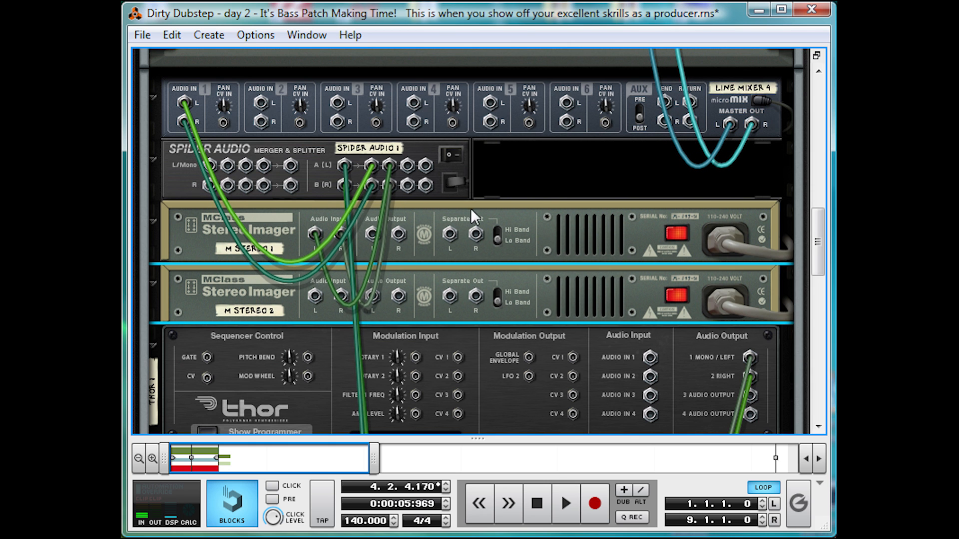
drag(370, 232, 262, 105)
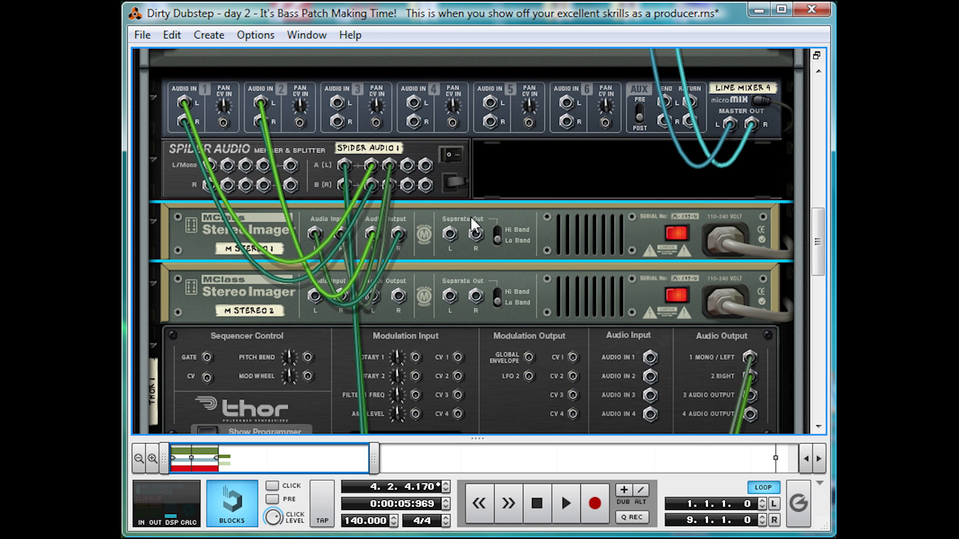
click(497, 237)
drag(449, 233, 337, 102)
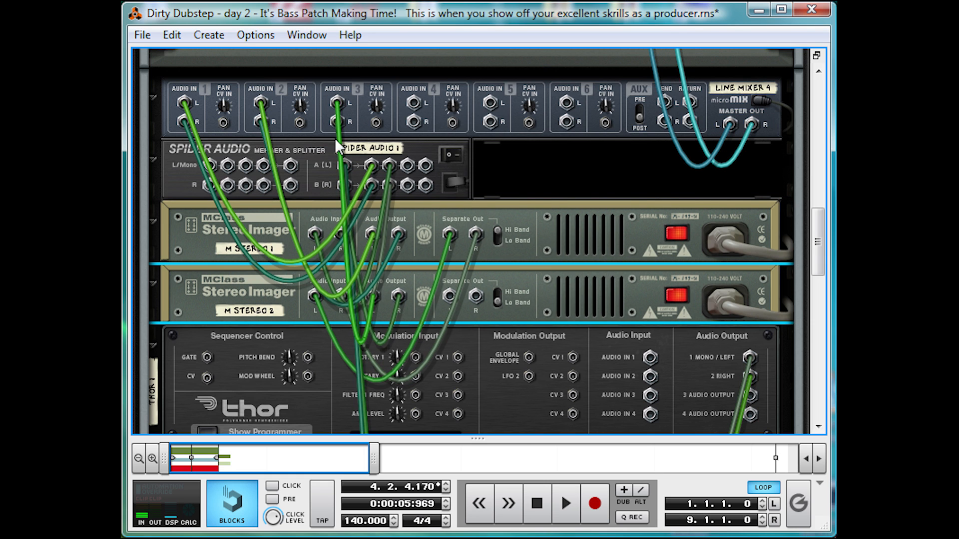
click(497, 302)
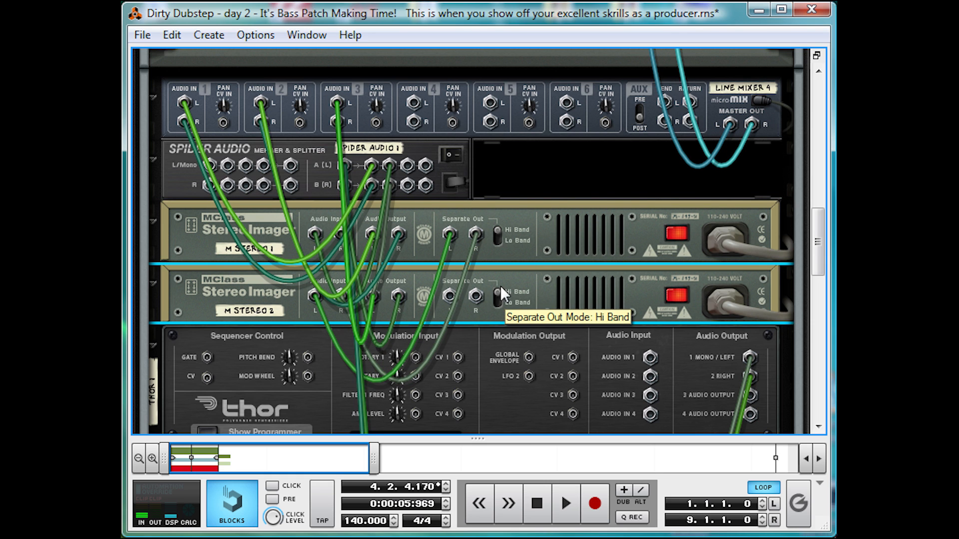
drag(451, 296, 418, 106)
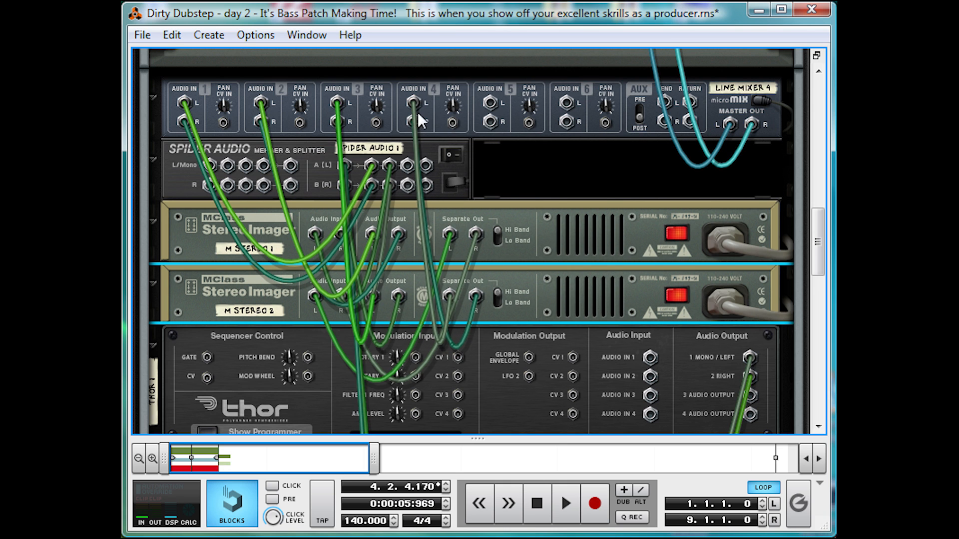
Step: Play the loop while soloing mixer channels 2, 3 and 4 to hear the low, mid and high bands
key(Tab)
click(259, 115)
key(space)
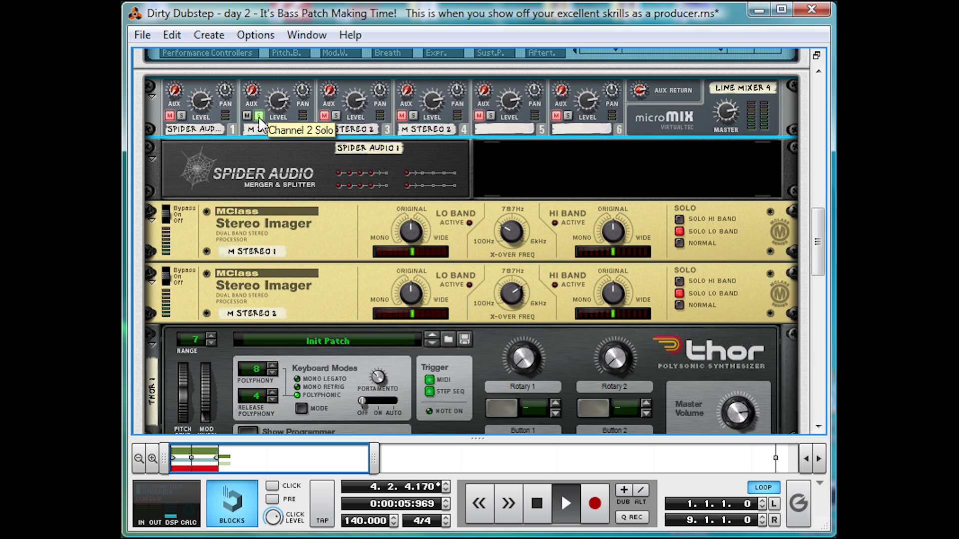
click(336, 117)
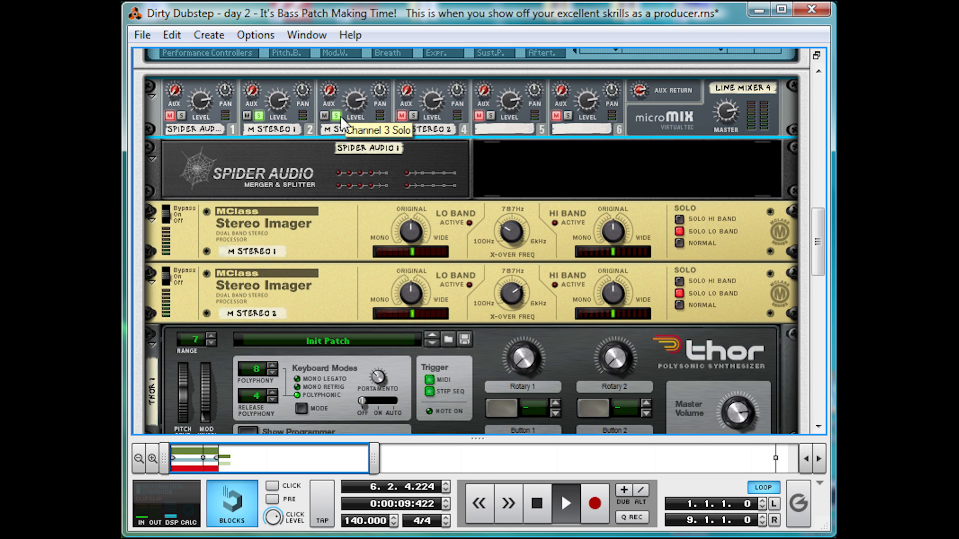
click(413, 116)
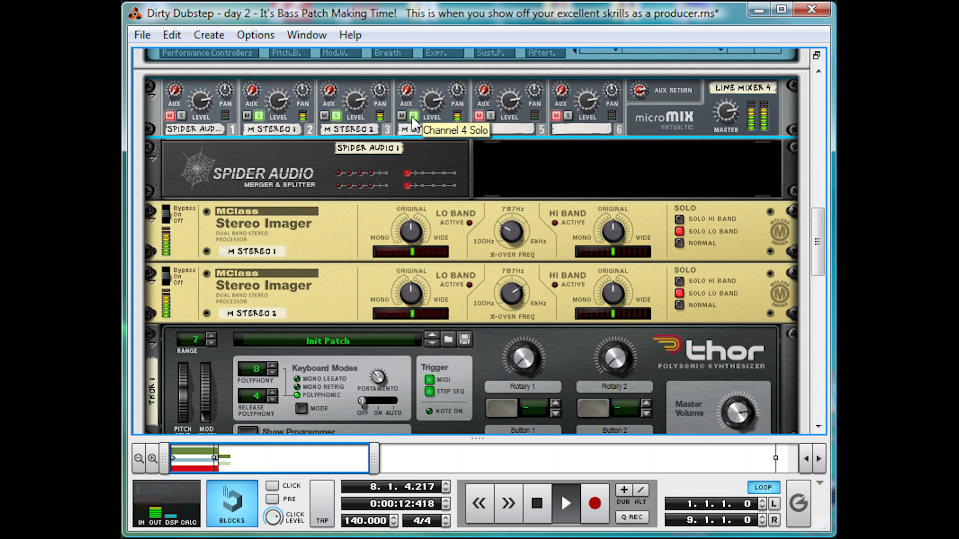
click(413, 116)
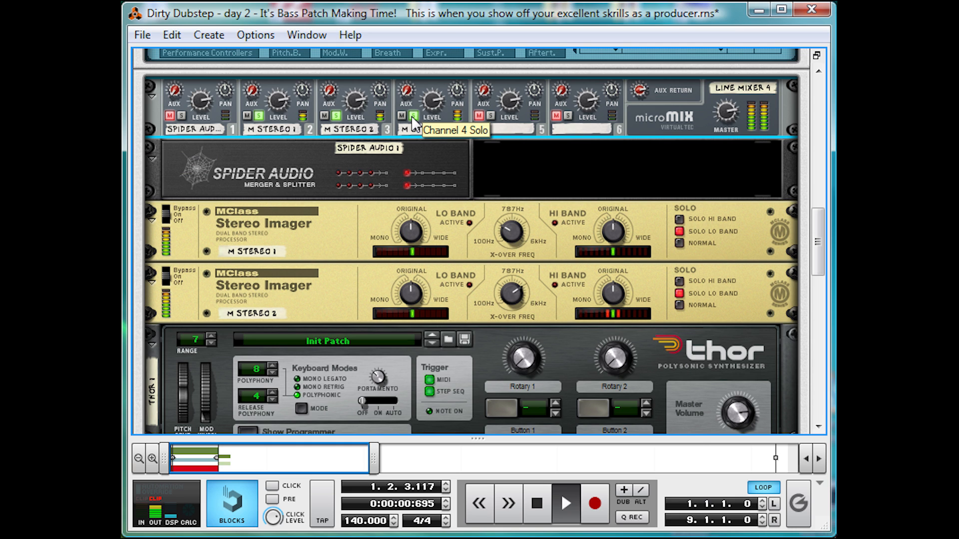
key(space)
Step: Compare the unsplit signal on mixer channel 1 with the three combined bands during playback, leaving all channels unsoloed and unmuted
click(336, 116)
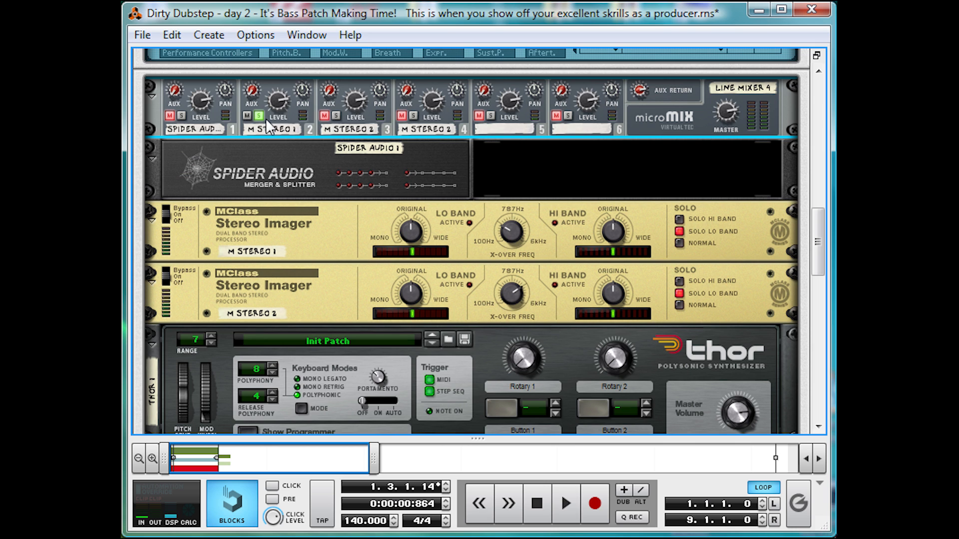
click(261, 117)
click(183, 114)
key(space)
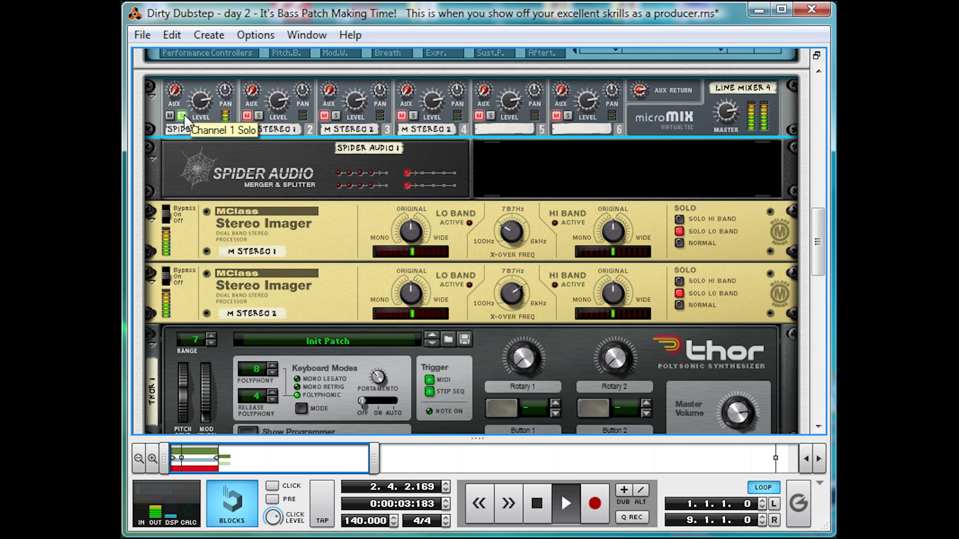
click(183, 114)
click(170, 116)
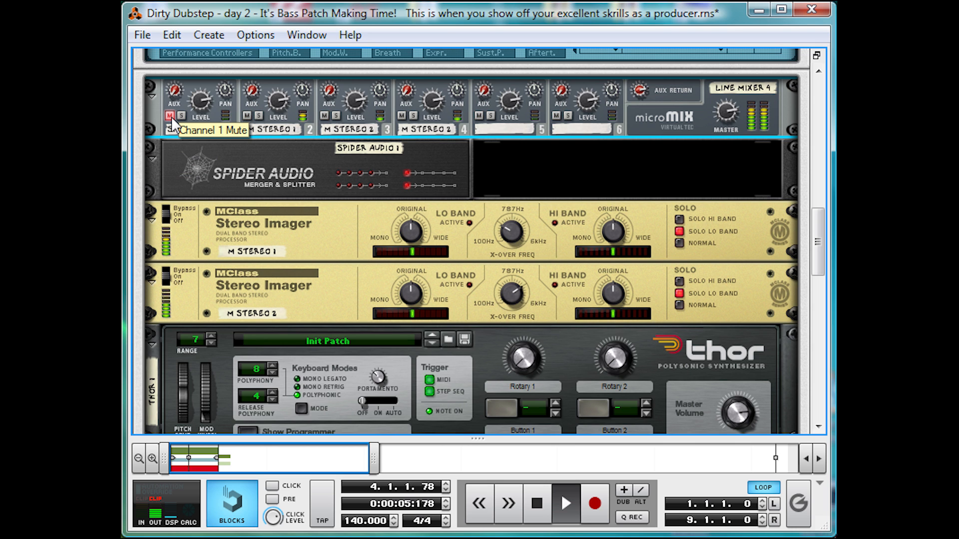
click(169, 116)
key(space)
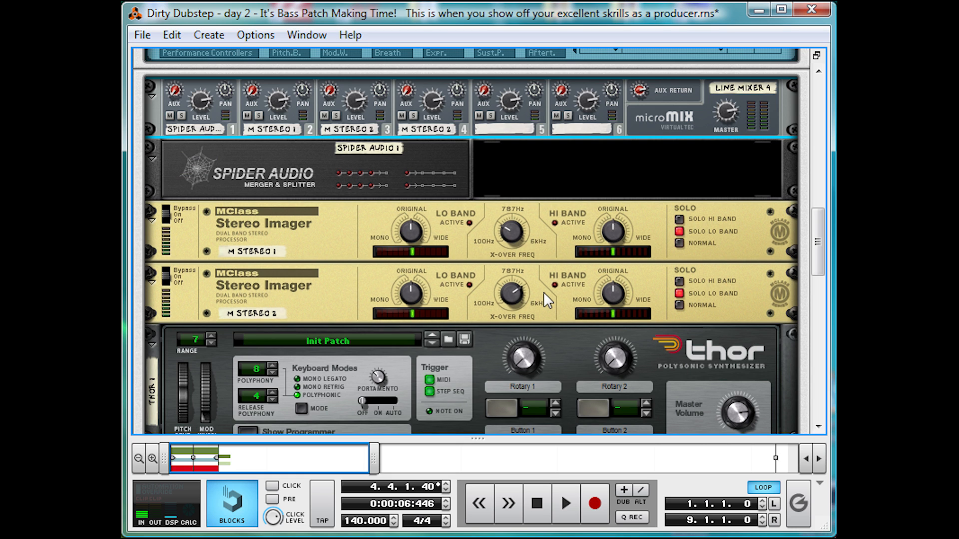
Step: Add two Scream 4 distortion units below the M Stereo 2 imager
scroll(549, 299, down, 3)
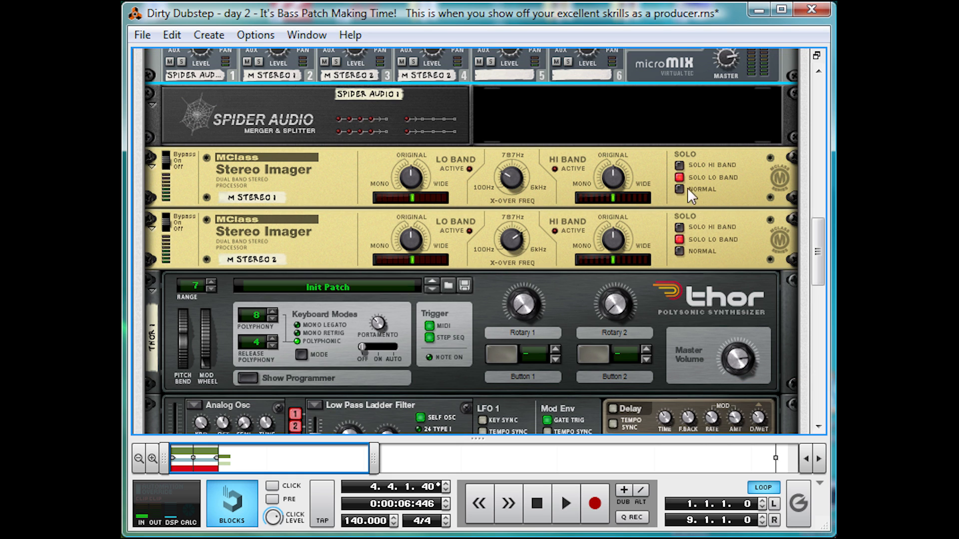
right_click(735, 190)
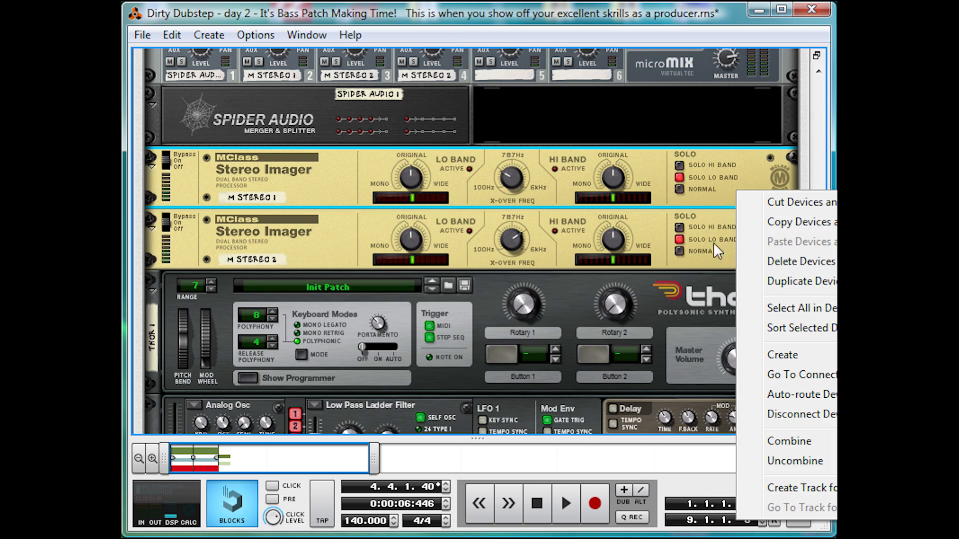
right_click(726, 250)
click(899, 415)
right_click(728, 289)
click(899, 452)
Step: Disconnect the automatically routed audio cables from both new Scream 4 units
key(Tab)
drag(574, 252, 537, 309)
drag(574, 405, 528, 354)
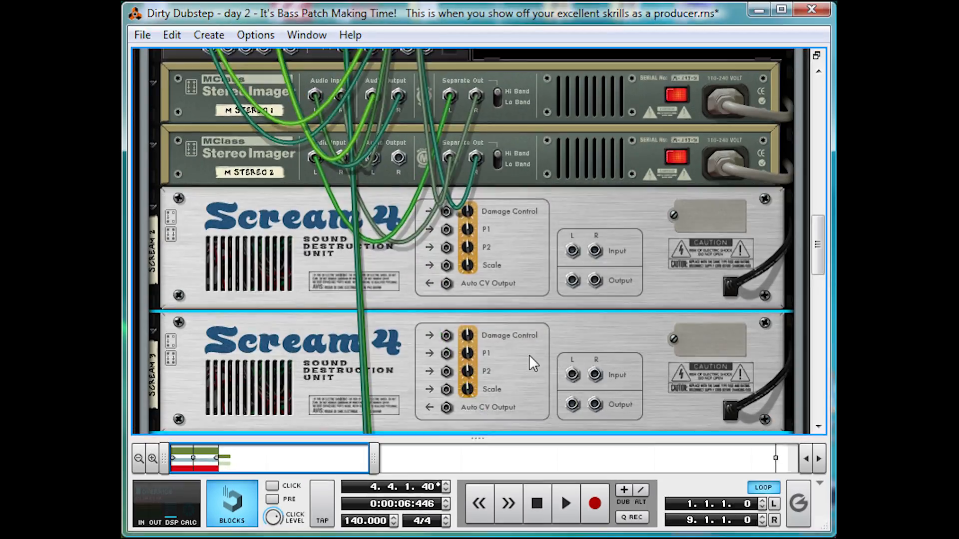
Step: Route the M Stereo 2 main outputs through Scream 2 to mixer channel 3 and its separate outputs through Scream 3 to channel 4
scroll(519, 342, up, 3)
scroll(440, 301, down, 3)
drag(371, 212, 338, 161)
scroll(488, 206, down, 5)
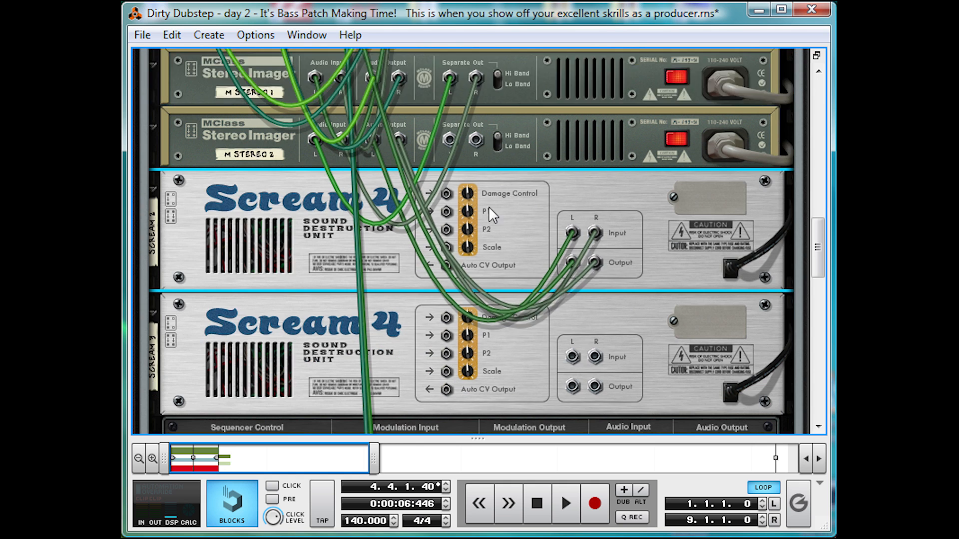
scroll(496, 202, up, 1)
drag(449, 140, 415, 110)
key(Tab)
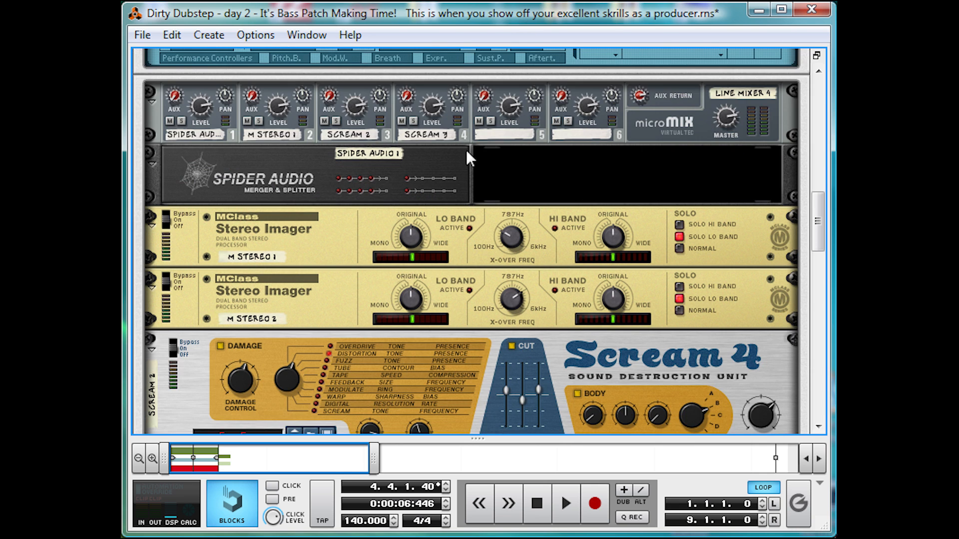
Step: Set Scream 2 to Tube damage, centre P1, lower P2, and switch off its Cut and Body sections
scroll(481, 168, down, 3)
scroll(414, 159, up, 3)
scroll(368, 160, down, 3)
click(235, 271)
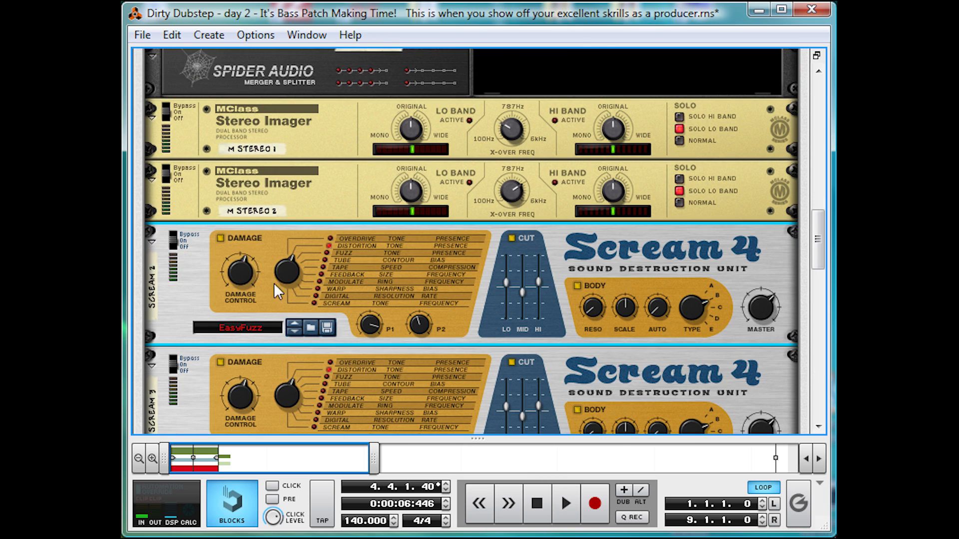
drag(279, 282, 276, 270)
drag(372, 328, 419, 352)
click(511, 238)
Step: Play the loop and compare the mid band with Scream 2 bypassed and enabled
key(space)
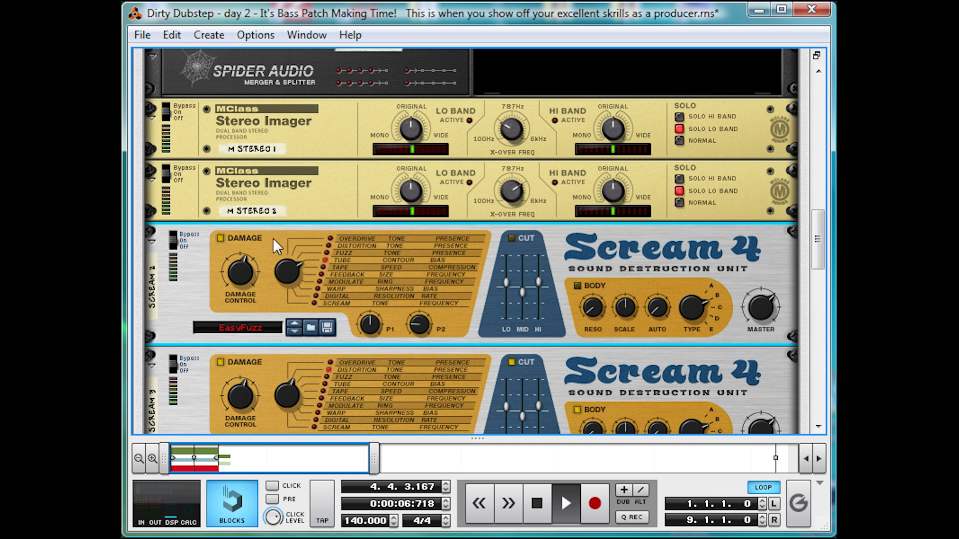
click(171, 238)
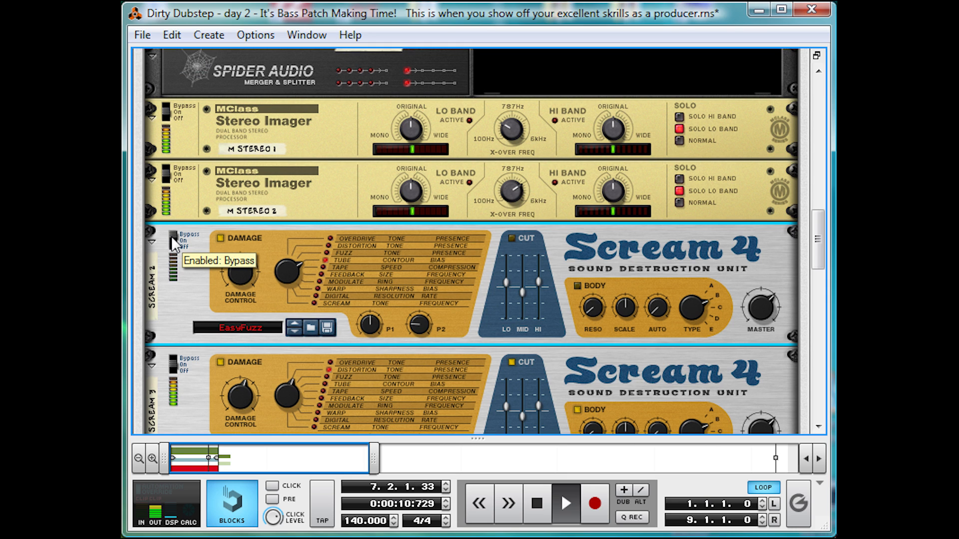
click(171, 241)
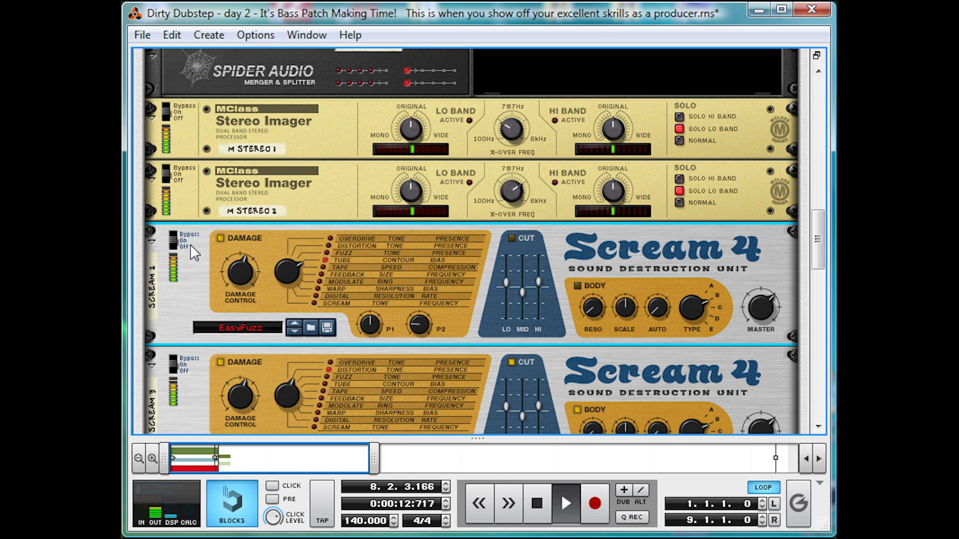
key(space)
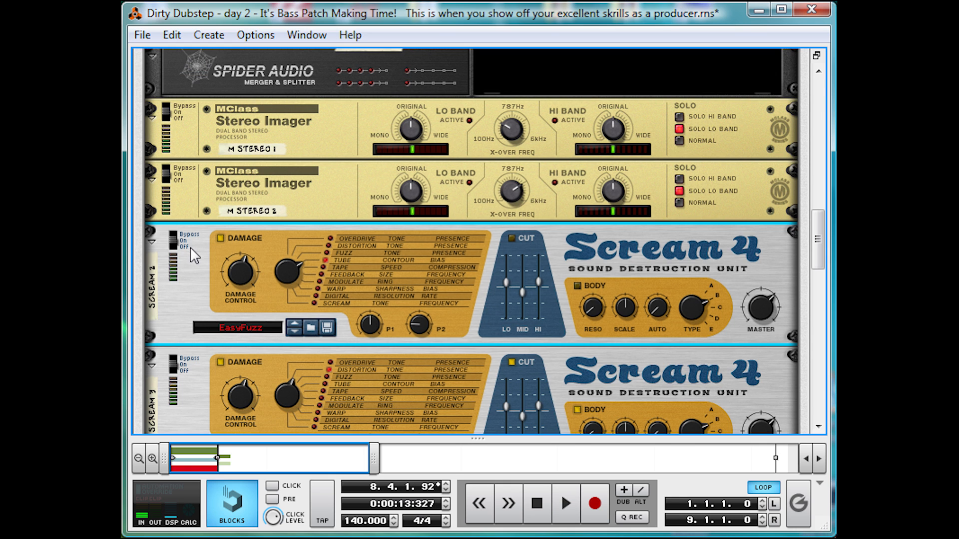
Step: Solo mixer channel 4, switch off Cut and Body on Scream 3, and raise its P2 to near maximum during playback
scroll(346, 177, up, 3)
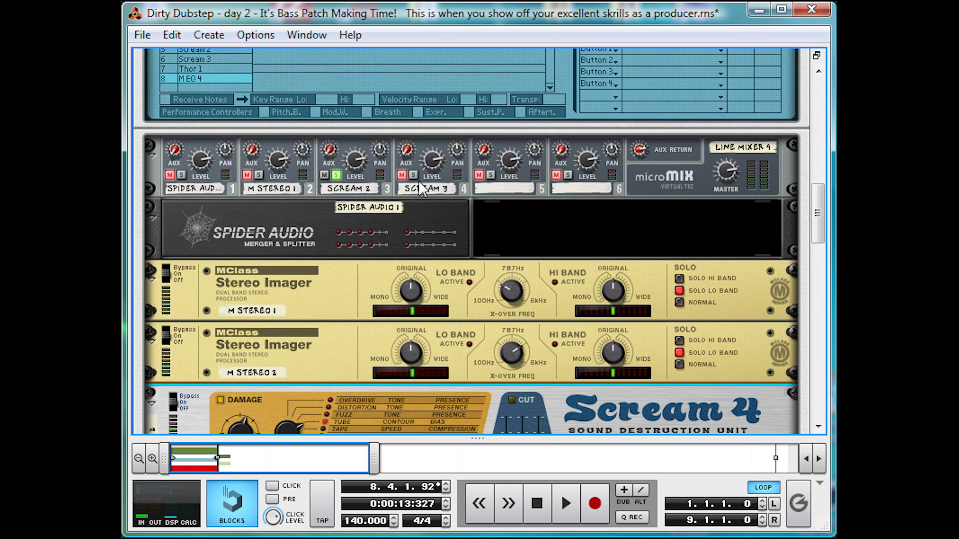
scroll(347, 175, down, 4)
scroll(347, 175, down, 1)
click(517, 258)
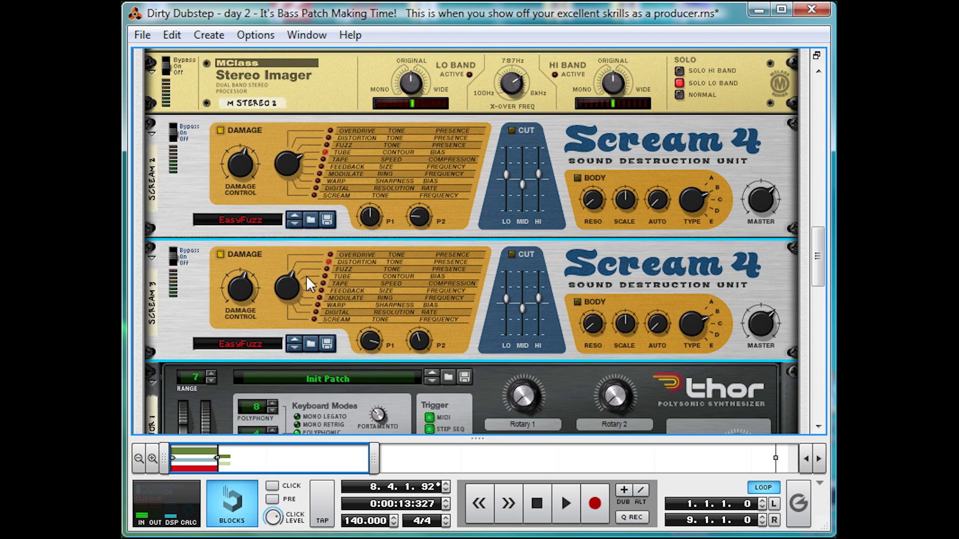
key(space)
drag(427, 346, 447, 302)
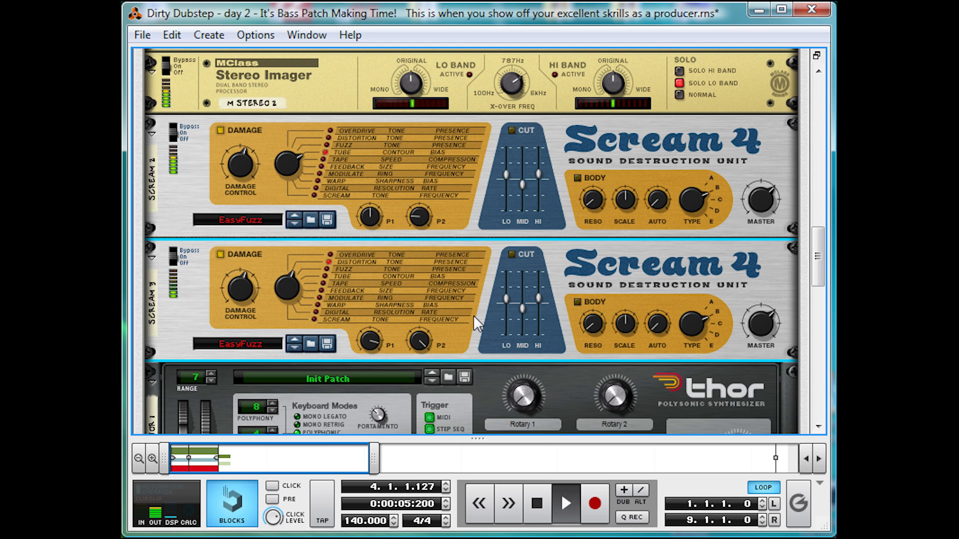
scroll(482, 305, up, 10)
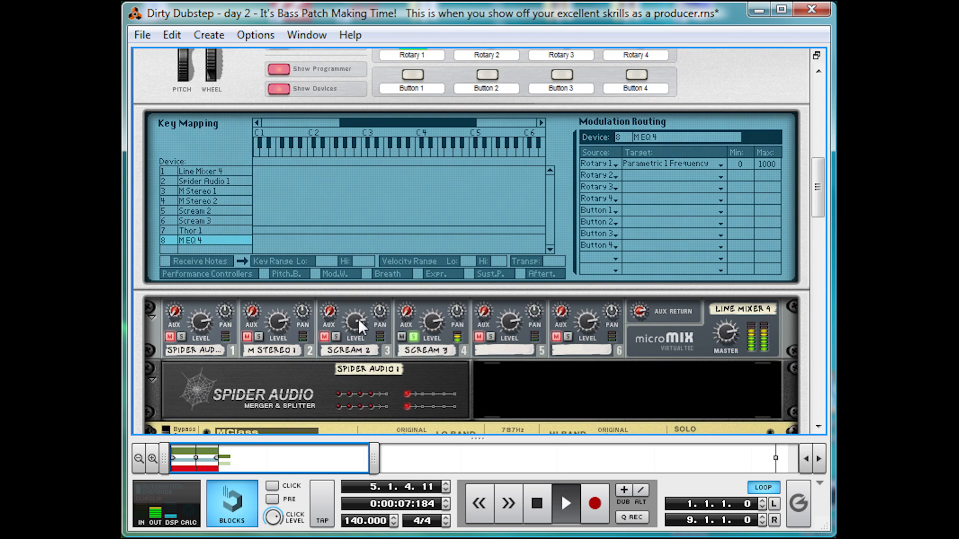
key(space)
Step: Clear the channel 4 solo with channel 2 muted, then raise channel 3's level and set channel 4's level to 82 during playback
click(413, 336)
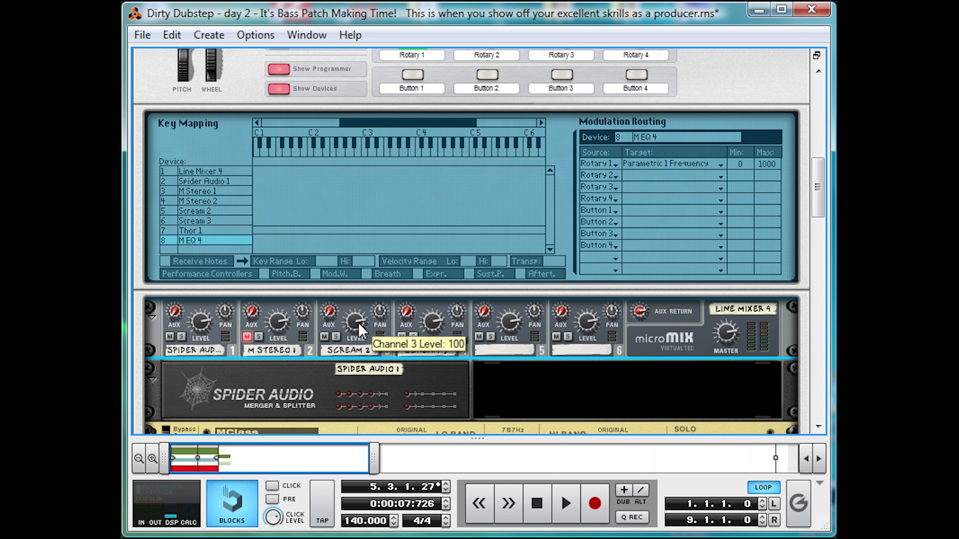
key(space)
drag(358, 322, 361, 318)
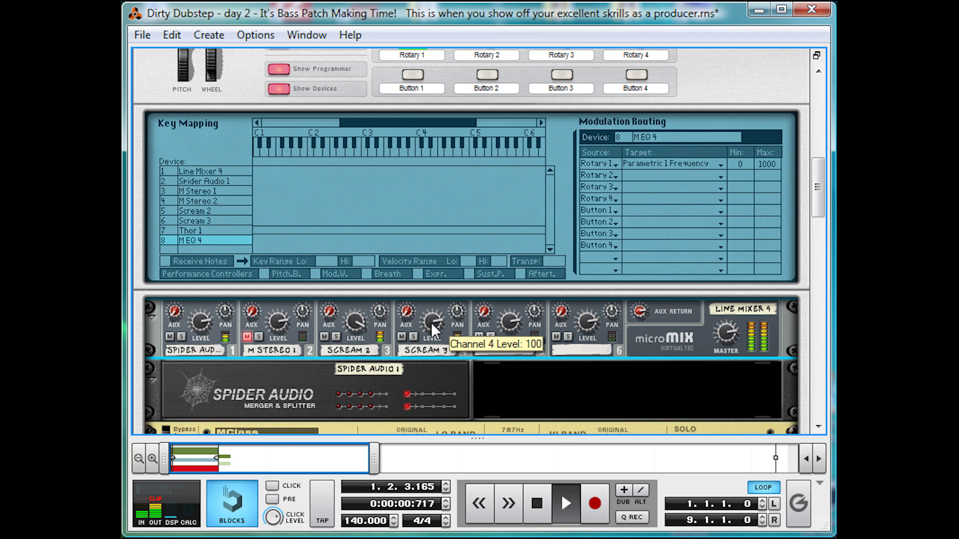
drag(432, 322, 427, 333)
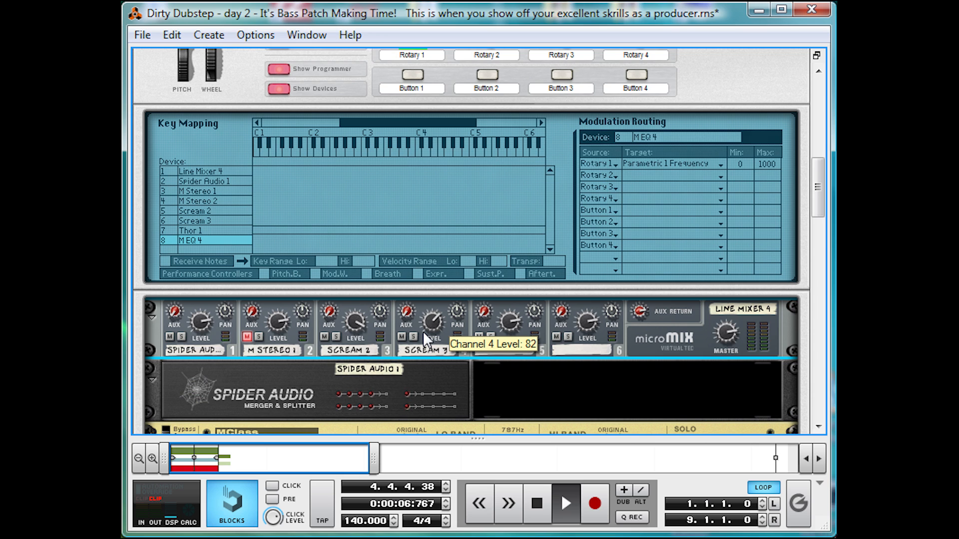
key(space)
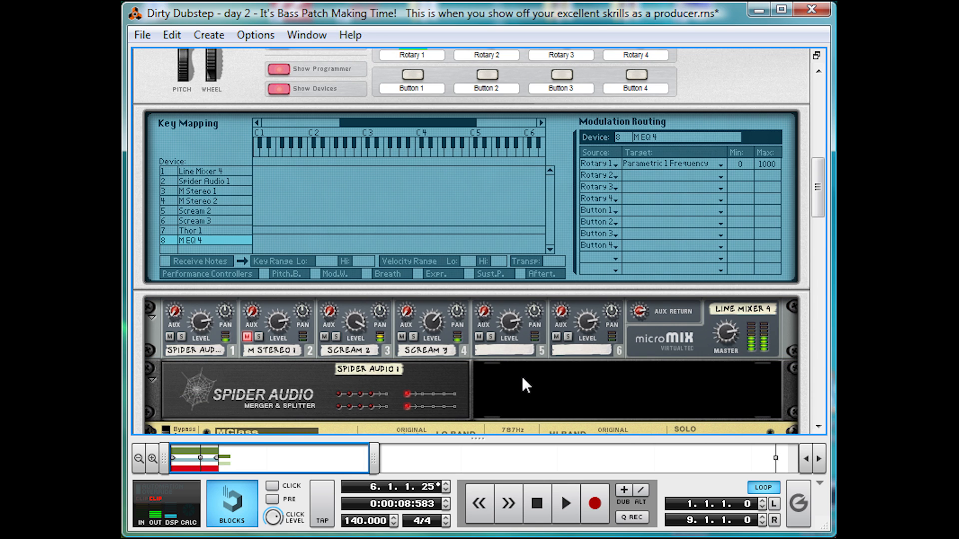
Step: Compare the mix with mixer channel 1 muted and unmuted during playback, leaving it unmuted
click(170, 337)
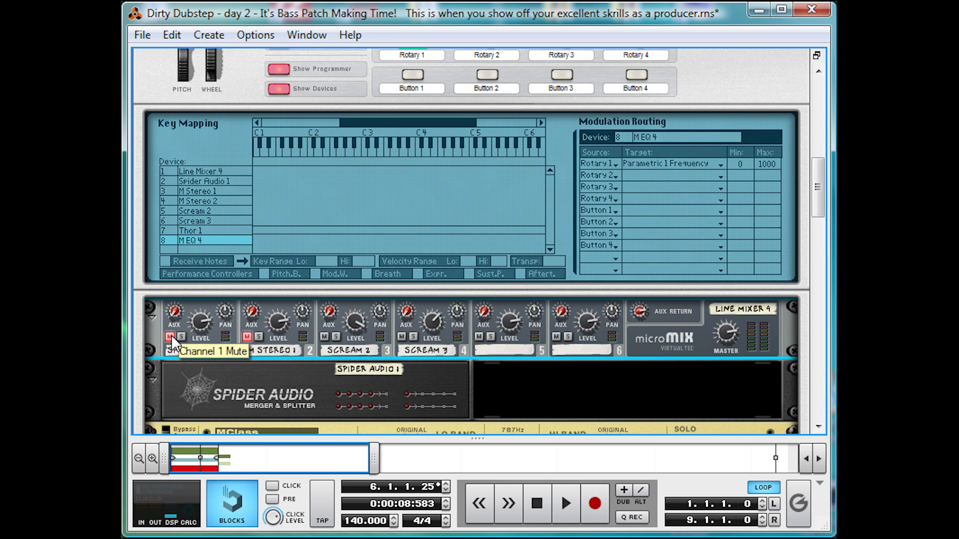
key(space)
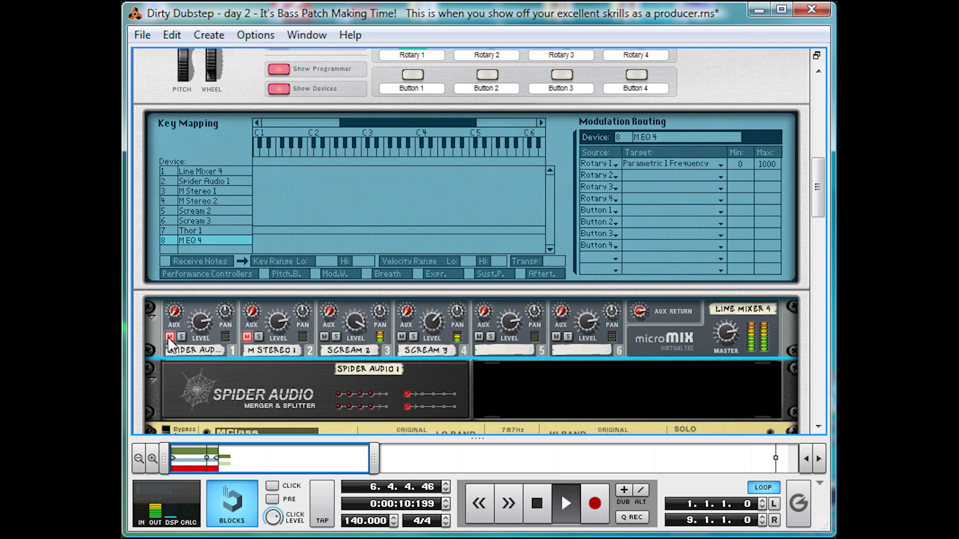
click(170, 337)
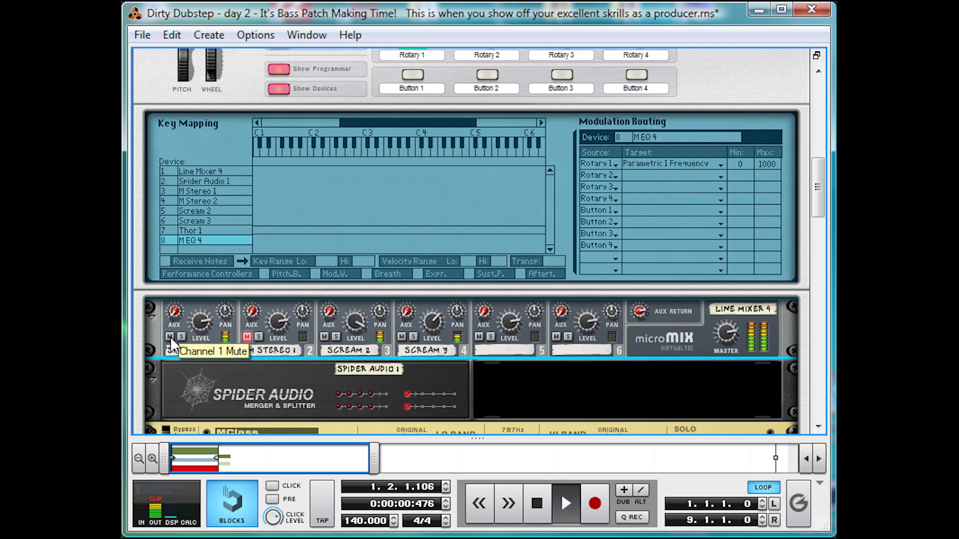
key(space)
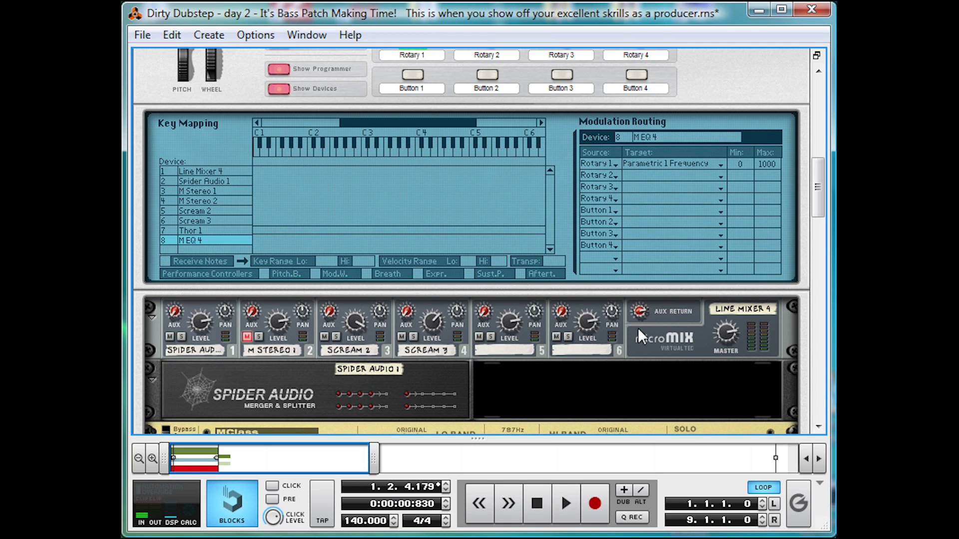
Step: Add an MClass Equalizer to the Combinator and place it above Line Mixer 4
right_click(653, 334)
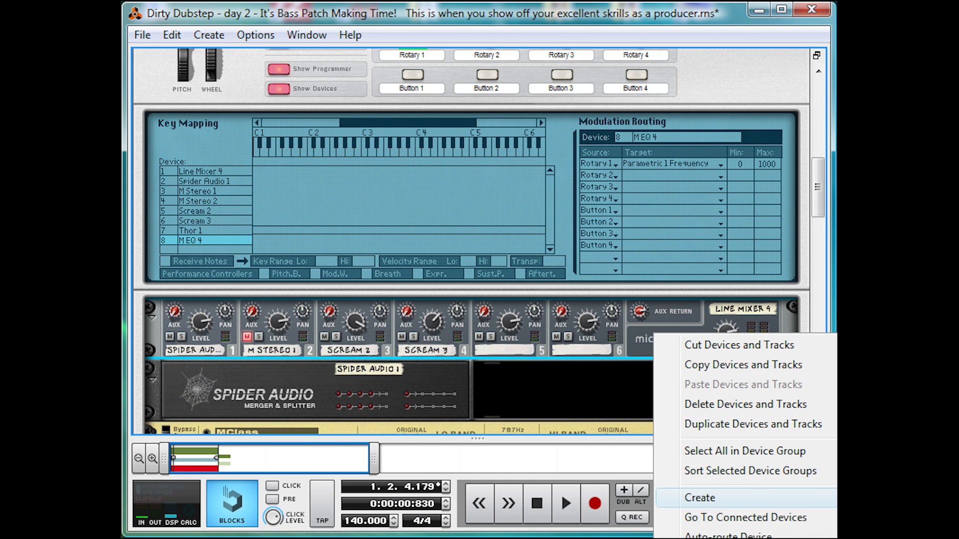
click(836, 498)
drag(153, 419, 181, 259)
Step: Disconnect the new equalizer from the mixer's aux send and return, and route the mixer's master output through it to the Combinator
key(Tab)
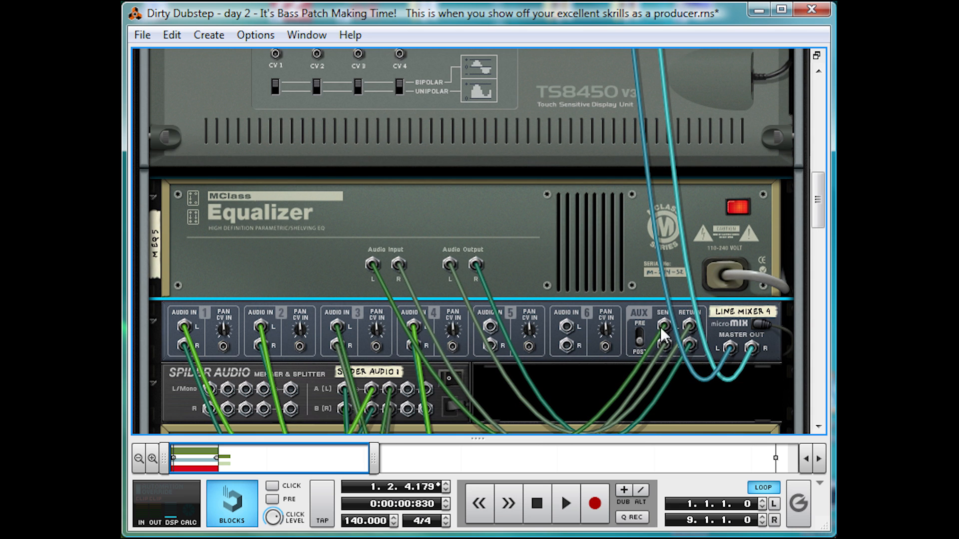
drag(662, 327, 682, 254)
drag(691, 323, 708, 242)
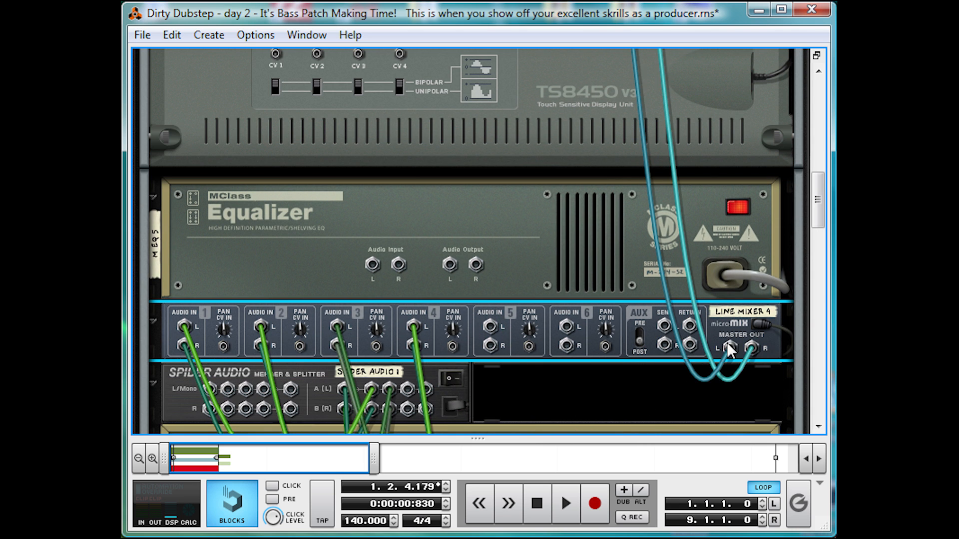
drag(729, 348, 368, 265)
drag(449, 263, 622, 163)
scroll(486, 248, down, 5)
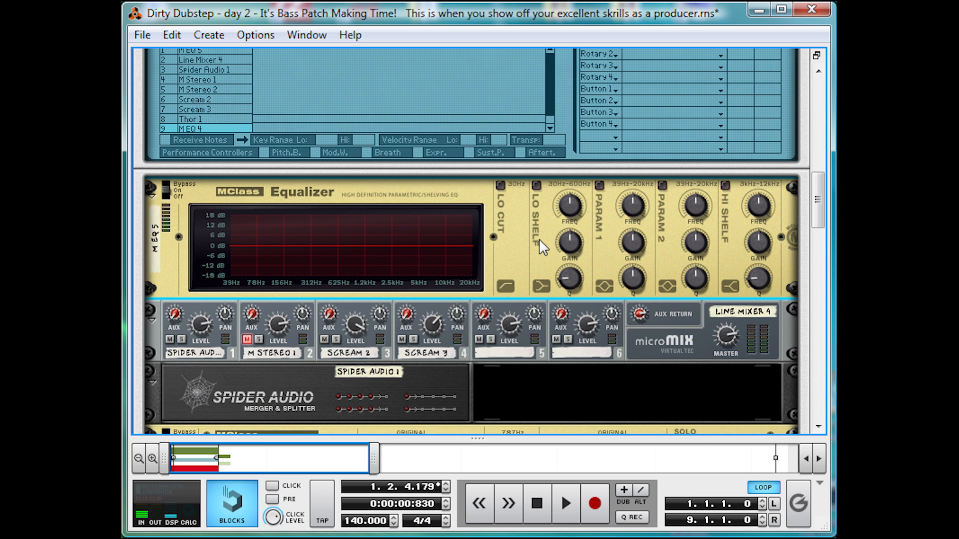
Step: Enable Parametric 1 on the new equalizer, lower its frequency, set its gain to 4.6 dB and widen it with a lower Q
click(598, 186)
drag(641, 214, 633, 242)
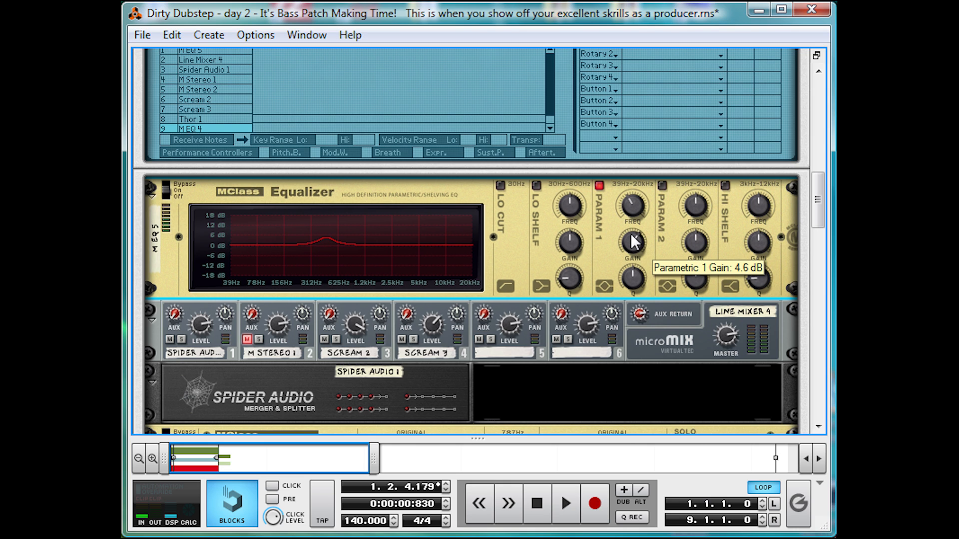
drag(633, 278, 622, 295)
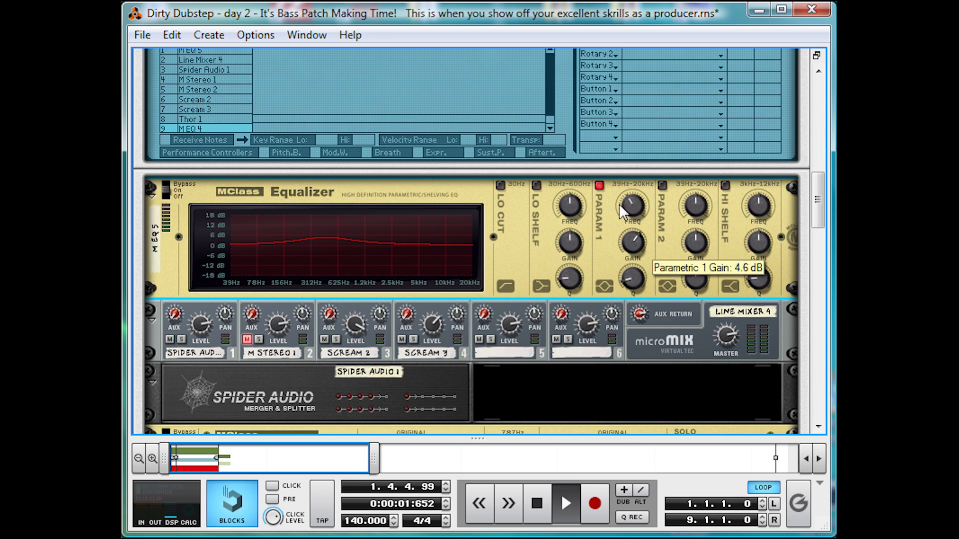
Step: Compare the sound with Parametric 1 off and on during playback, leaving it enabled
click(600, 186)
click(599, 185)
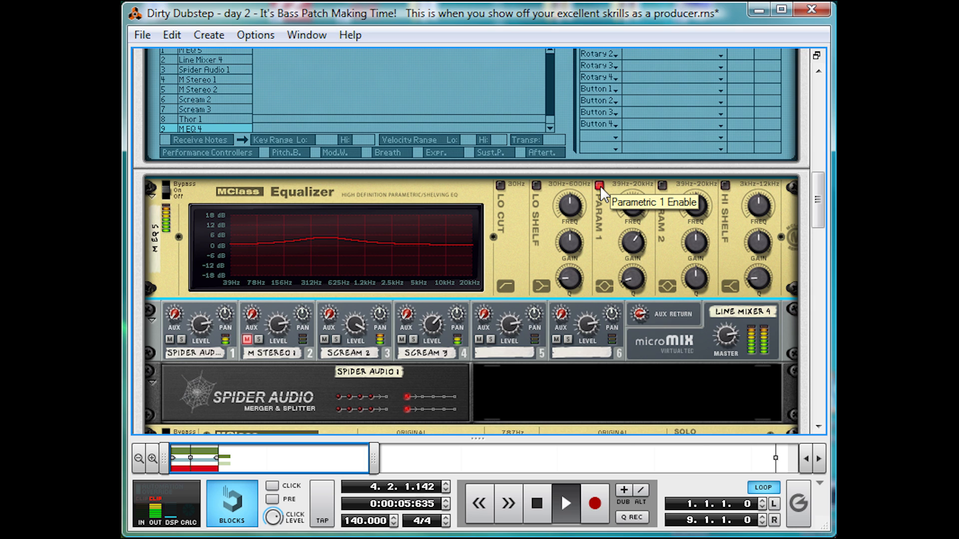
key(space)
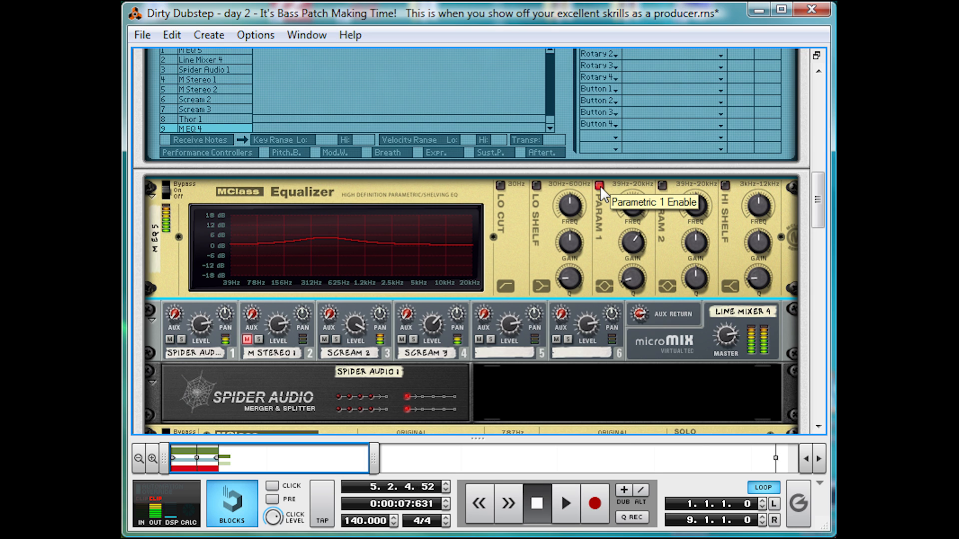
Step: Enable Parametric 2 on the new equalizer, cut its gain and lower its Q for a broad dip
click(661, 186)
drag(697, 248, 693, 259)
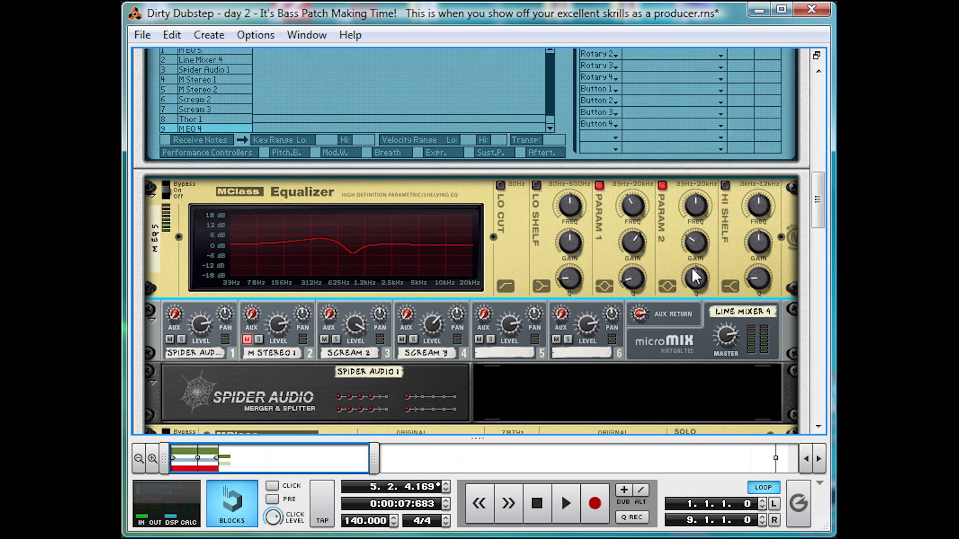
drag(692, 273, 684, 292)
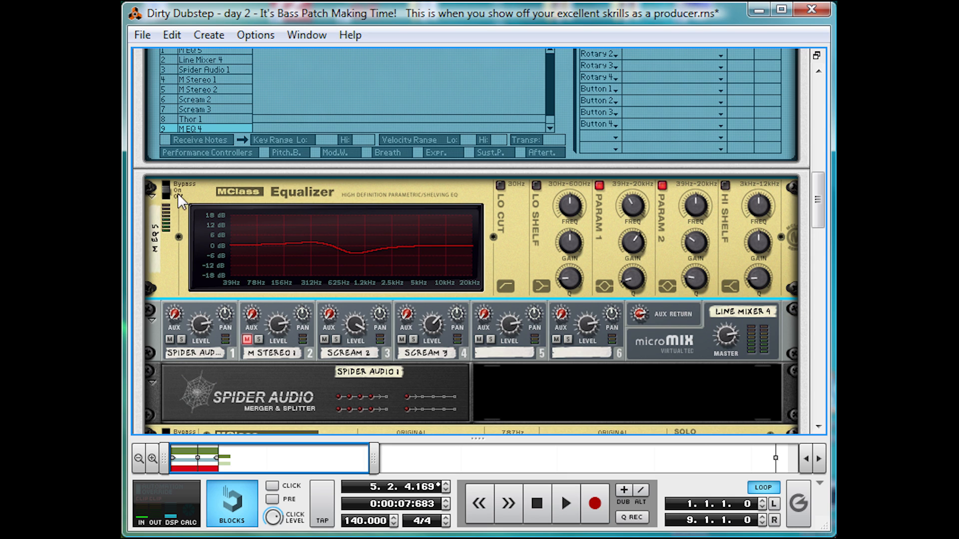
Step: Play the loop and compare the mix with the new equalizer bypassed and on, leaving it on
key(space)
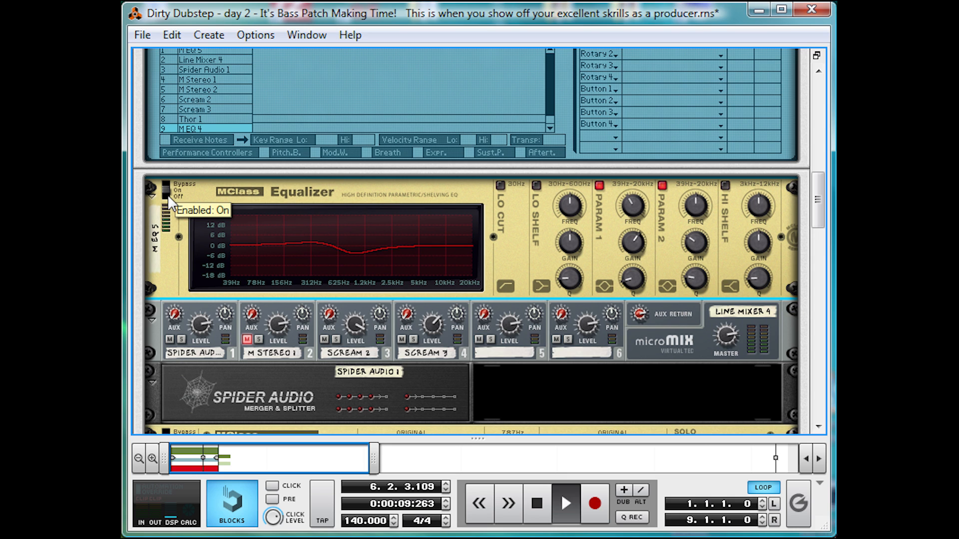
mouse_move(167, 194)
mouse_down()
mouse_move(166, 181)
mouse_move(165, 192)
mouse_up()
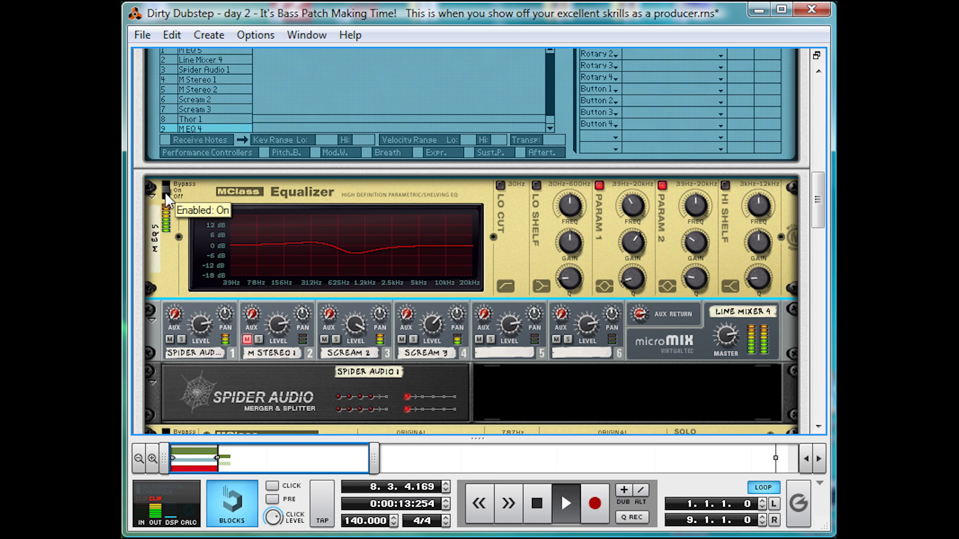
key(space)
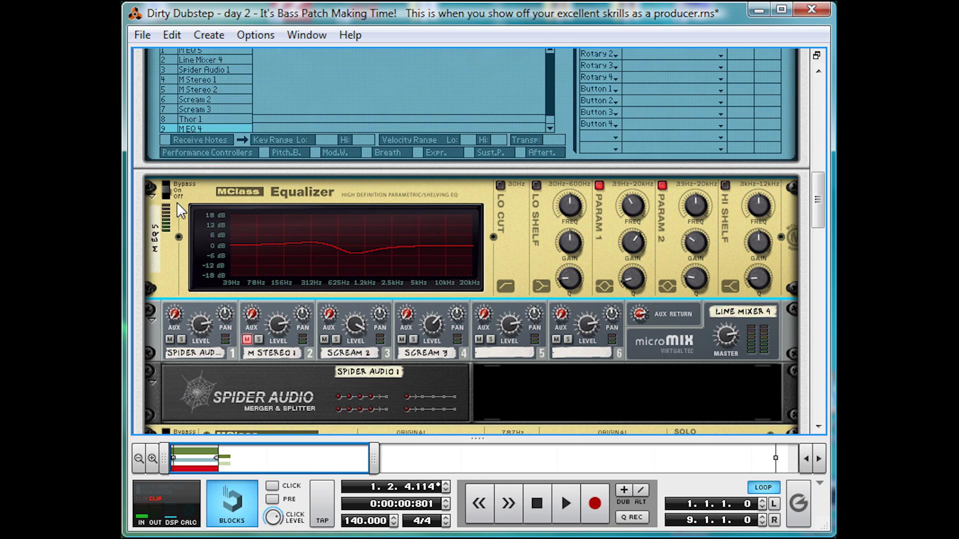
Step: Add an MClass Maximizer and place it above the new equalizer in the Combinator
right_click(492, 229)
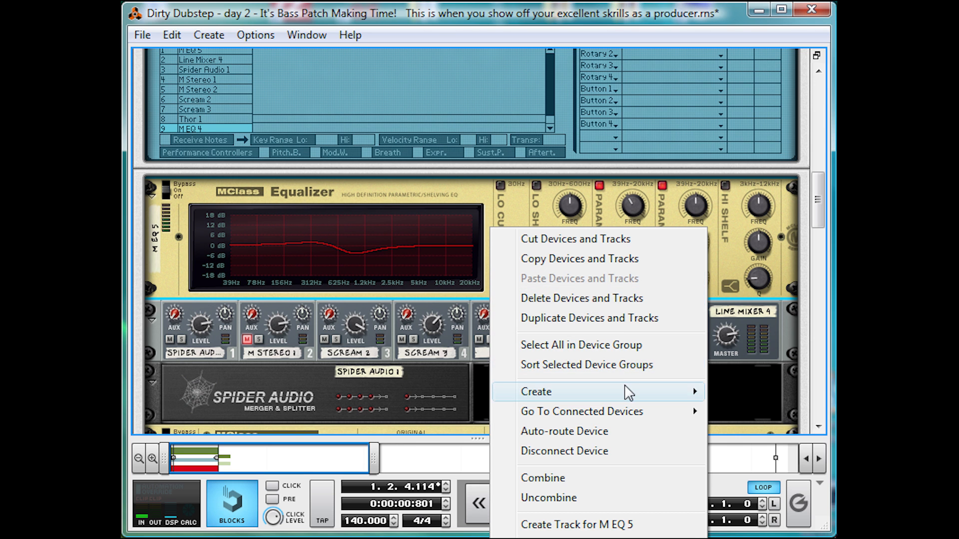
mouse_move(628, 391)
click(782, 535)
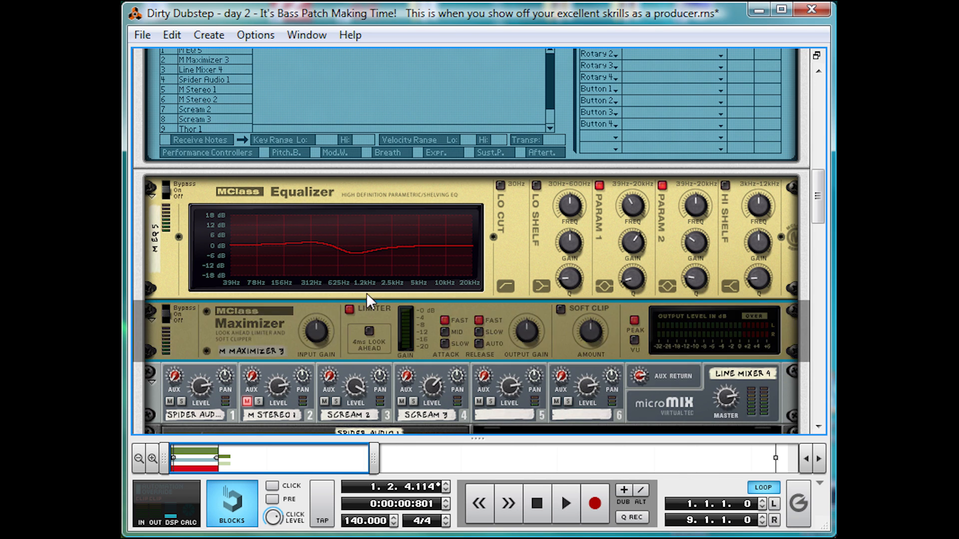
drag(152, 332, 167, 231)
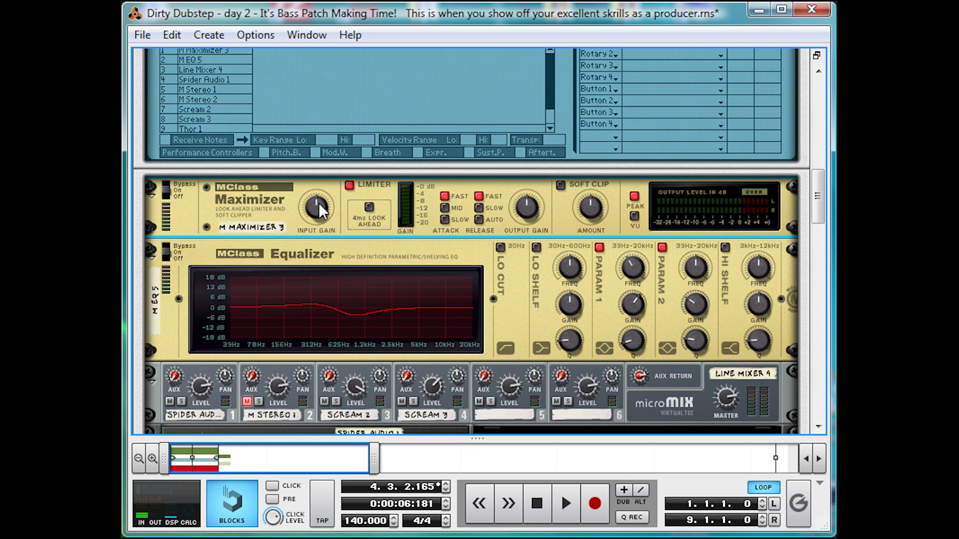
Step: On the Maximizer, enable Soft Clip with a raised amount, disable the Limiter, set Input Gain to 7.9 dB and play the loop
click(560, 185)
drag(587, 205, 612, 70)
click(352, 186)
mouse_move(316, 212)
mouse_down()
mouse_move(331, 197)
mouse_move(325, 209)
mouse_up()
key(space)
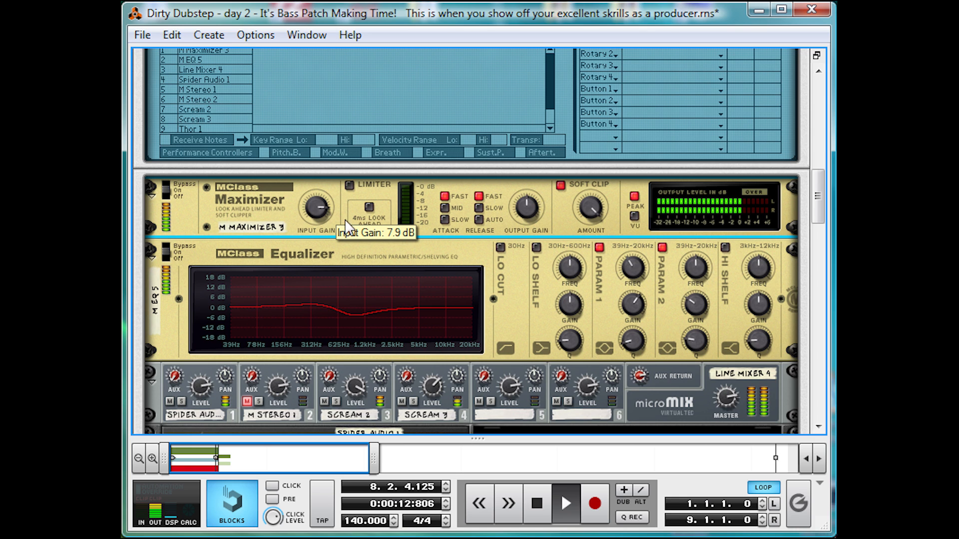
Step: Clear the track solo in the sequencer so the bass plays together with the beat and loop, then return to the full rack view
drag(530, 289, 555, 138)
click(228, 204)
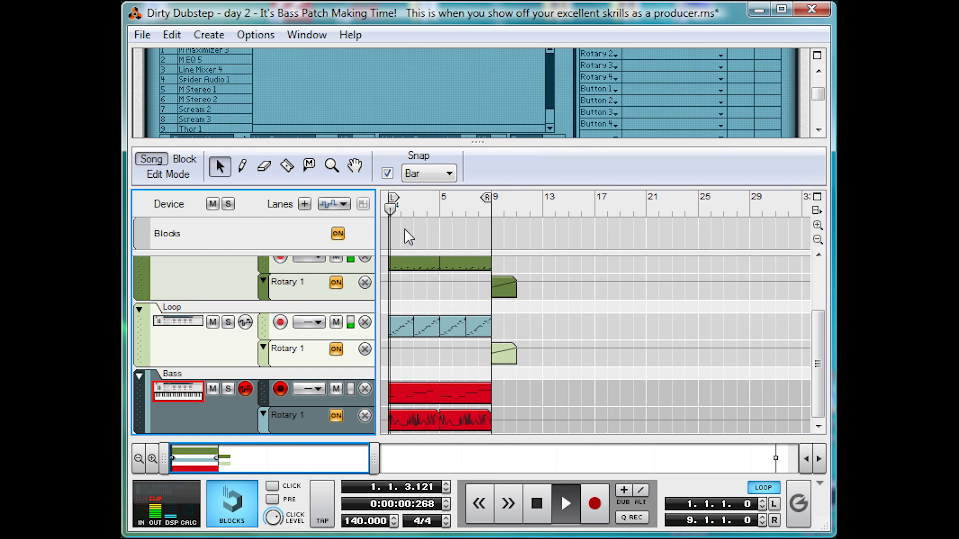
drag(478, 143, 487, 399)
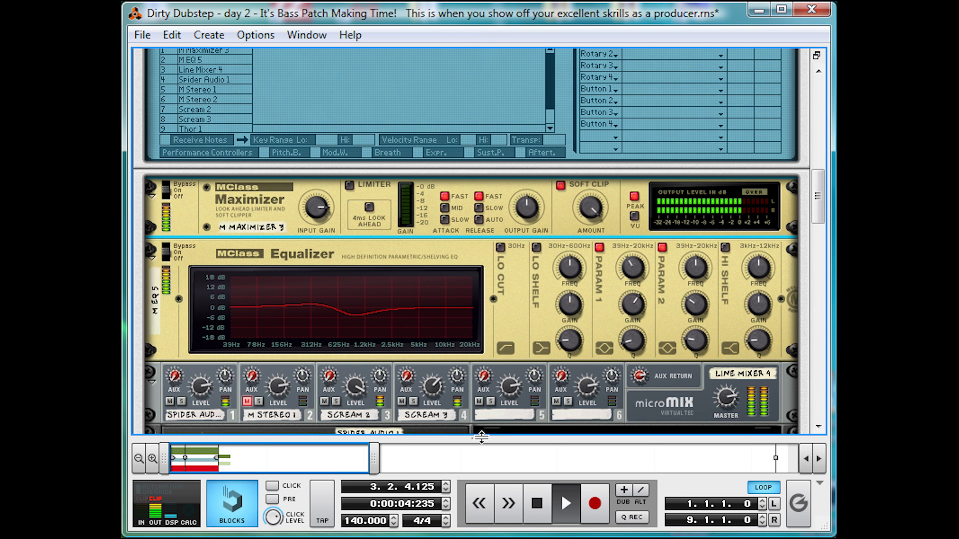
Step: Lower the Bass channel's level on the main mixer while the full mix plays, and stop playback
scroll(490, 113, up, 10)
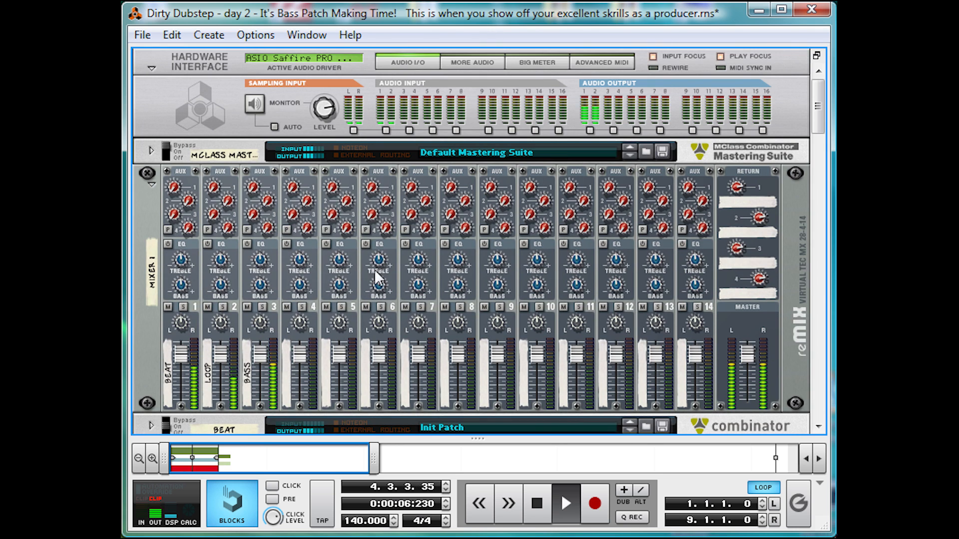
drag(258, 372, 258, 376)
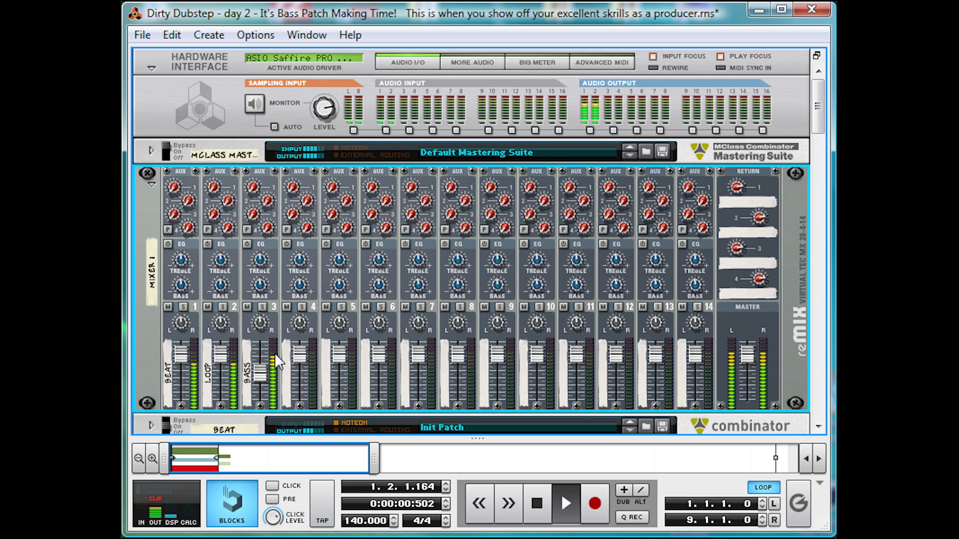
key(space)
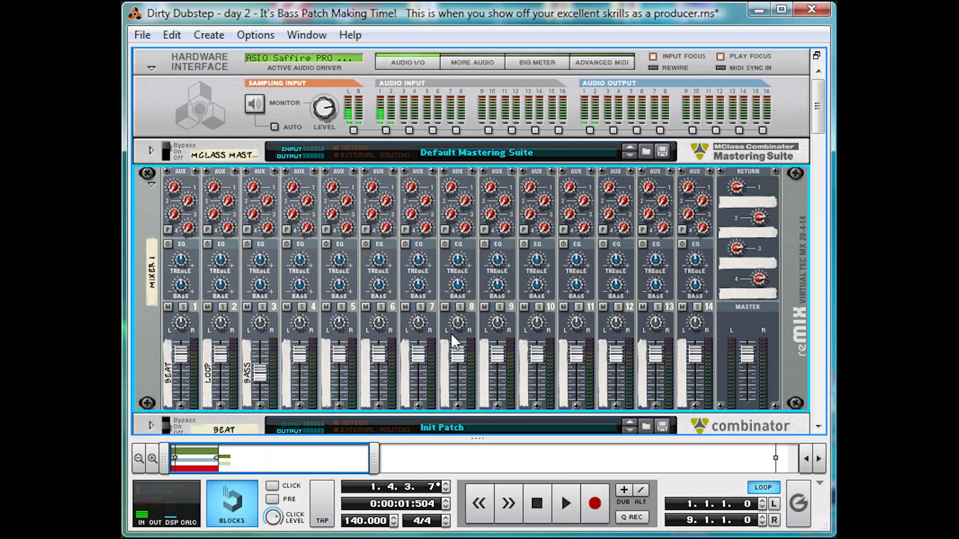
Step: Create a new Combinator below the Bass Combinator and add a Line Mixer 6:2 inside it
scroll(332, 288, down, 5)
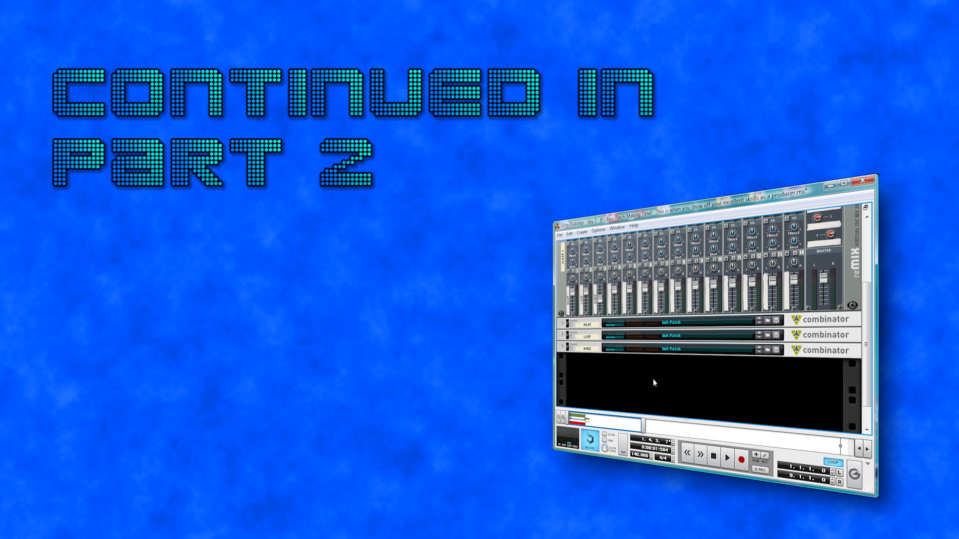
right_click(680, 383)
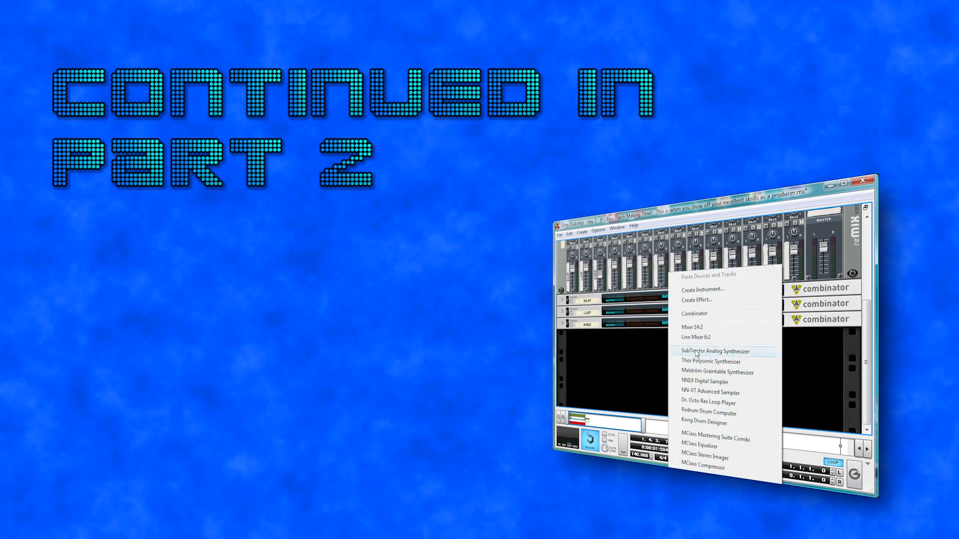
click(720, 314)
right_click(624, 397)
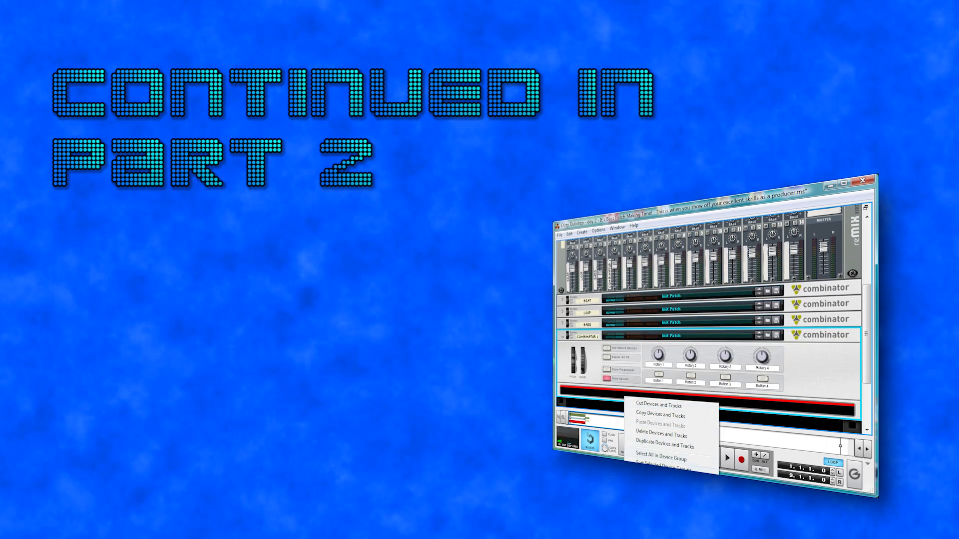
mouse_move(669, 494)
click(752, 352)
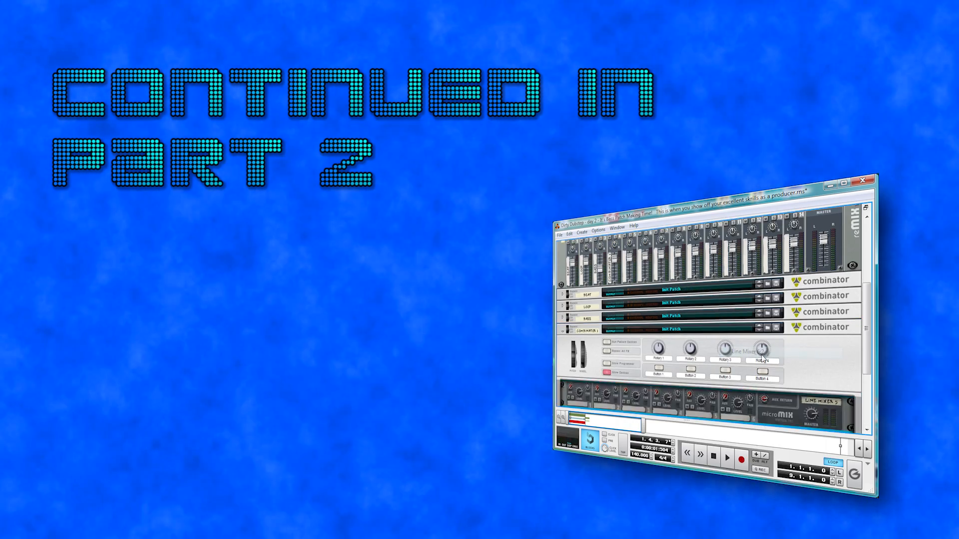